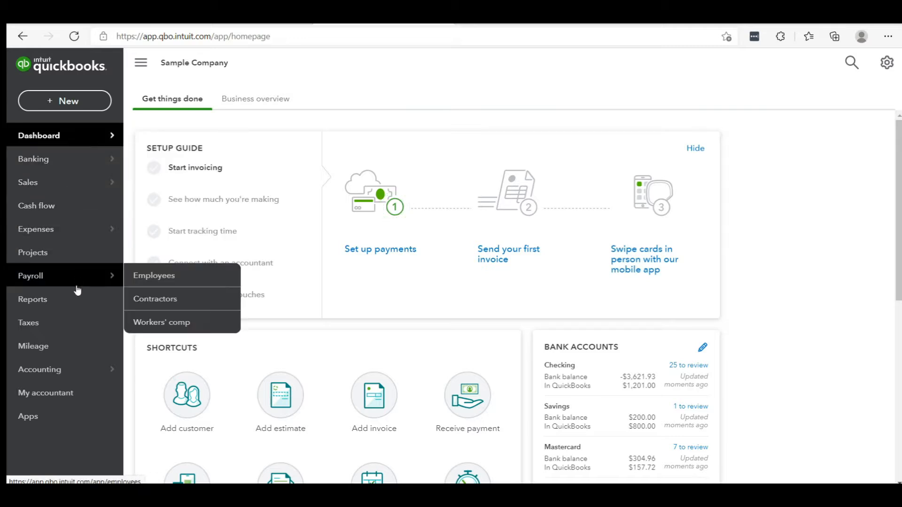
Step: Open the Reports page and look through the standard report categories from Favorites down to Payroll
{"action": "left_click", "coordinate": [78, 301]}
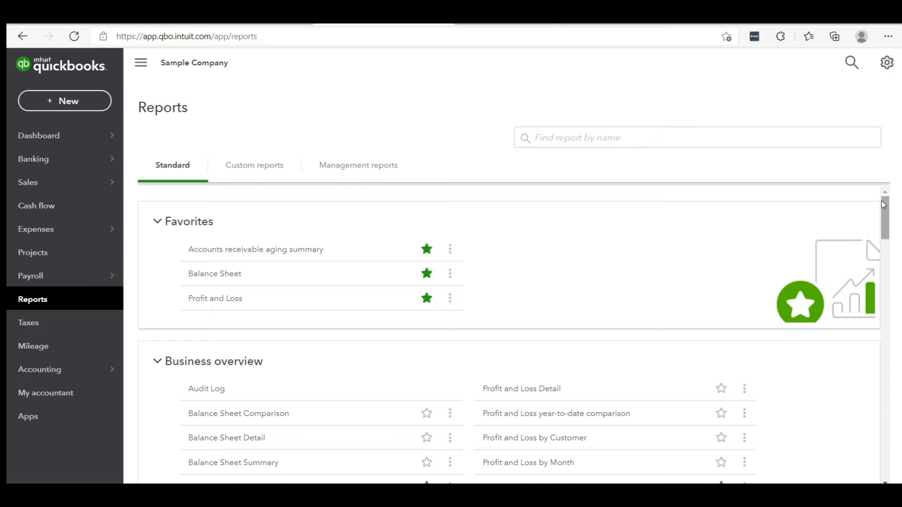
{"action": "scroll", "coordinate": [886, 209], "scroll_direction": "down", "scroll_amount": 3}
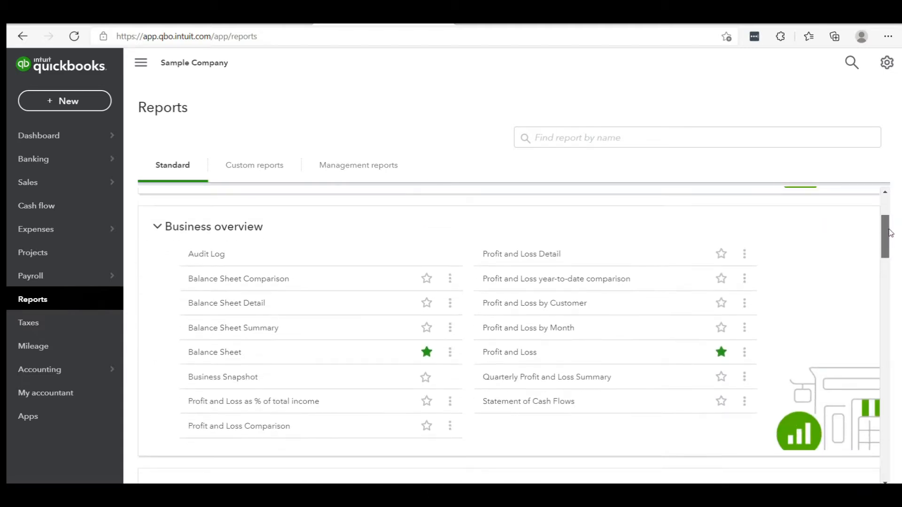
{"action": "left_click_drag", "start_coordinate": [890, 234], "coordinate": [900, 453]}
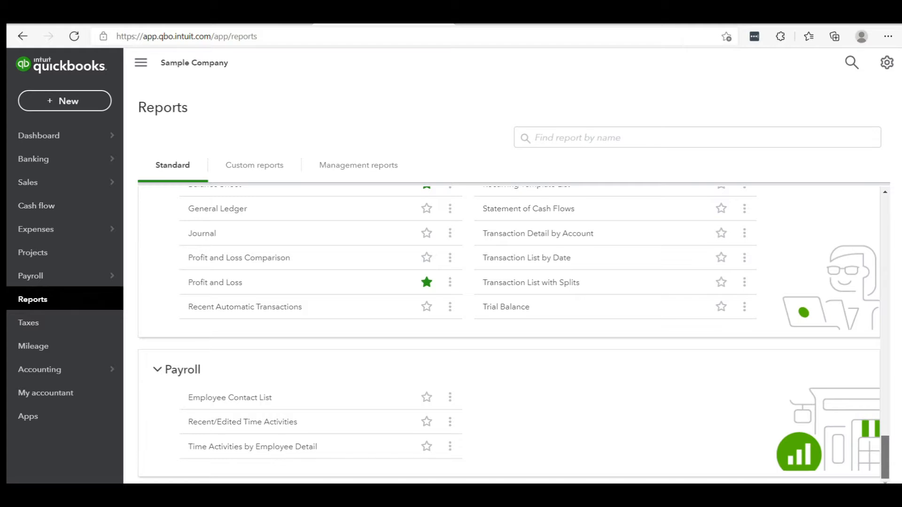
{"action": "left_click_drag", "start_coordinate": [900, 453], "coordinate": [895, 208]}
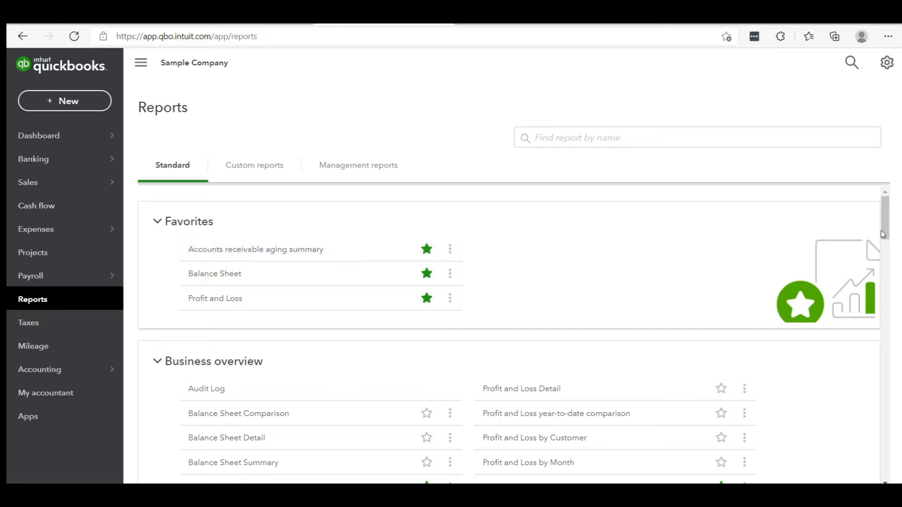
Step: Open the Profit and Loss report from the Business overview group and review it from income through net income
{"action": "left_click_drag", "start_coordinate": [884, 218], "coordinate": [884, 243]}
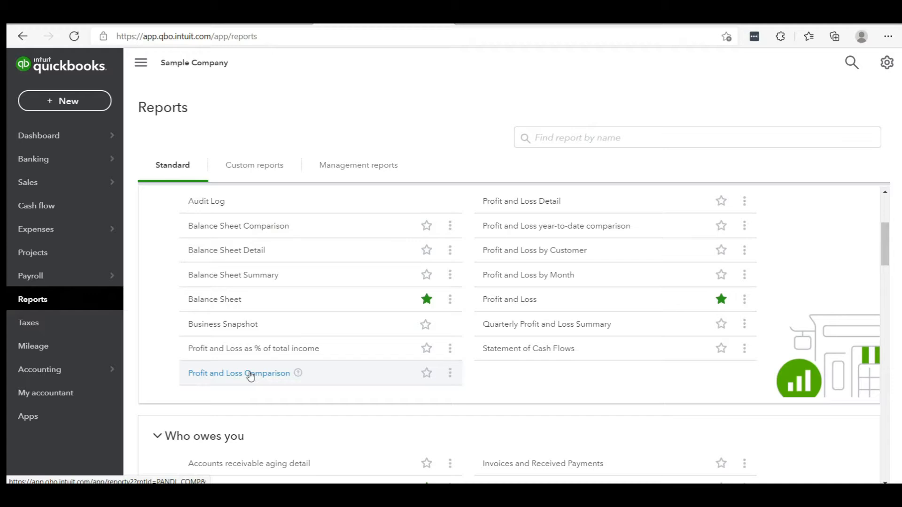
{"action": "left_click", "coordinate": [523, 306]}
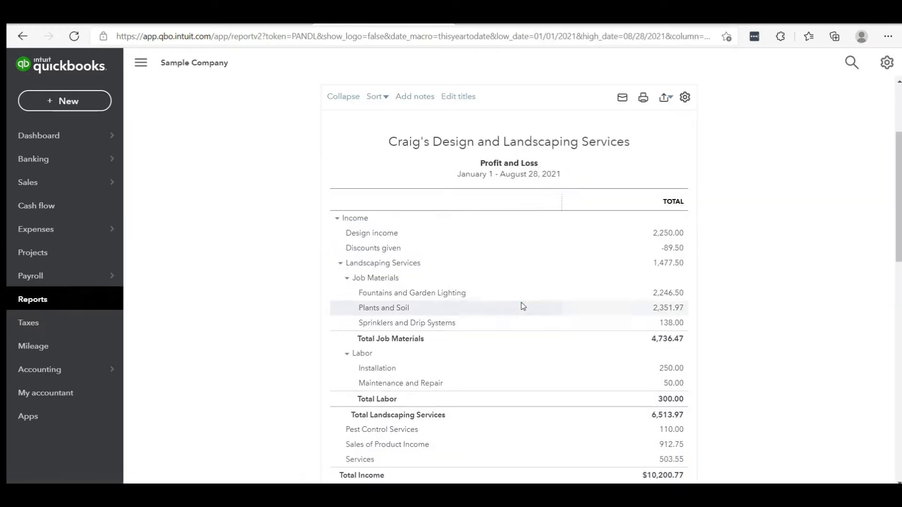
{"action": "scroll", "coordinate": [878, 191], "scroll_direction": "up", "scroll_amount": 3}
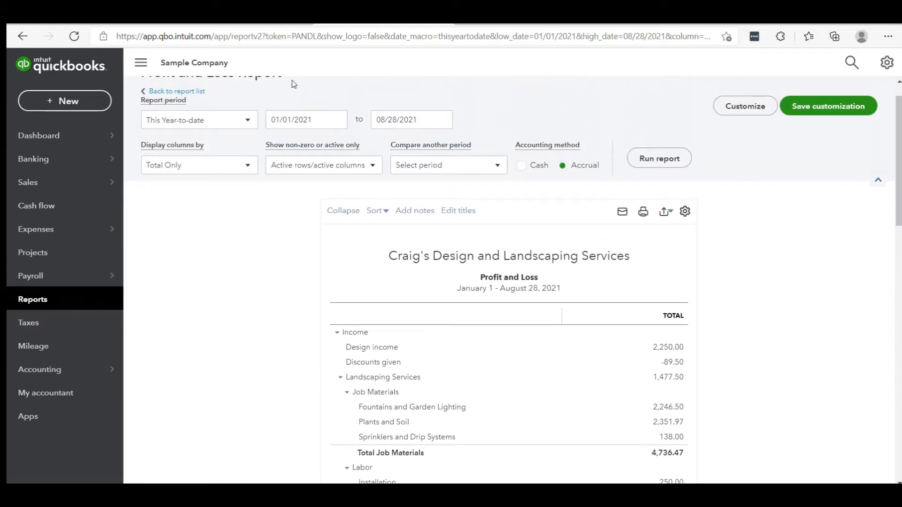
{"action": "scroll", "coordinate": [509, 282], "scroll_direction": "down", "scroll_amount": 10}
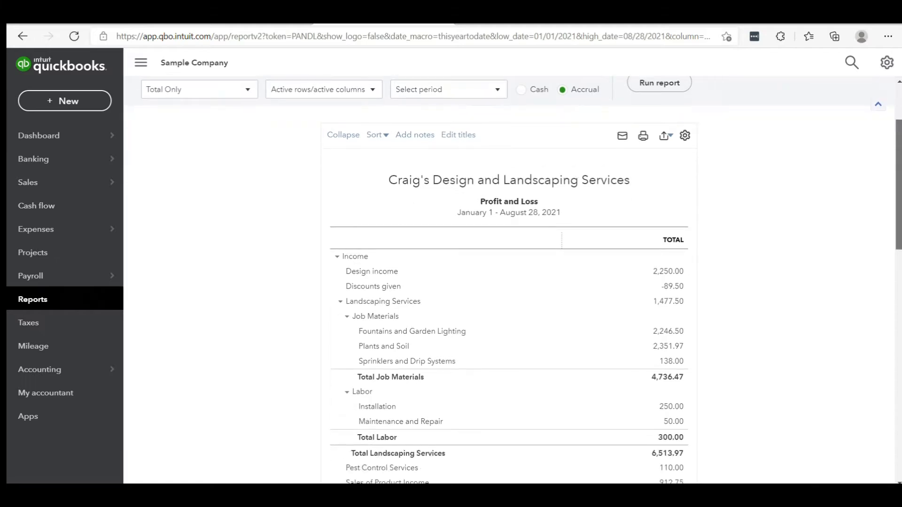
{"action": "scroll", "coordinate": [727, 447], "scroll_direction": "down", "scroll_amount": 5}
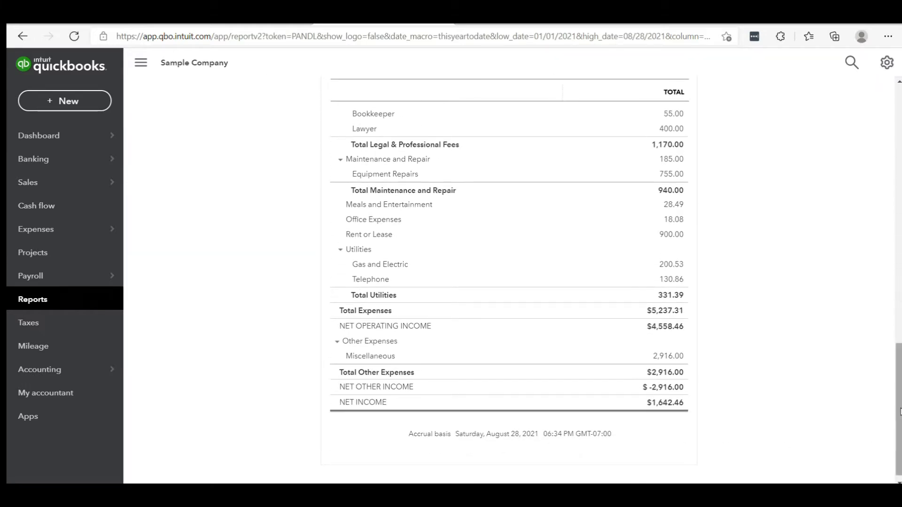
{"action": "scroll", "coordinate": [899, 411], "scroll_direction": "up", "scroll_amount": 15}
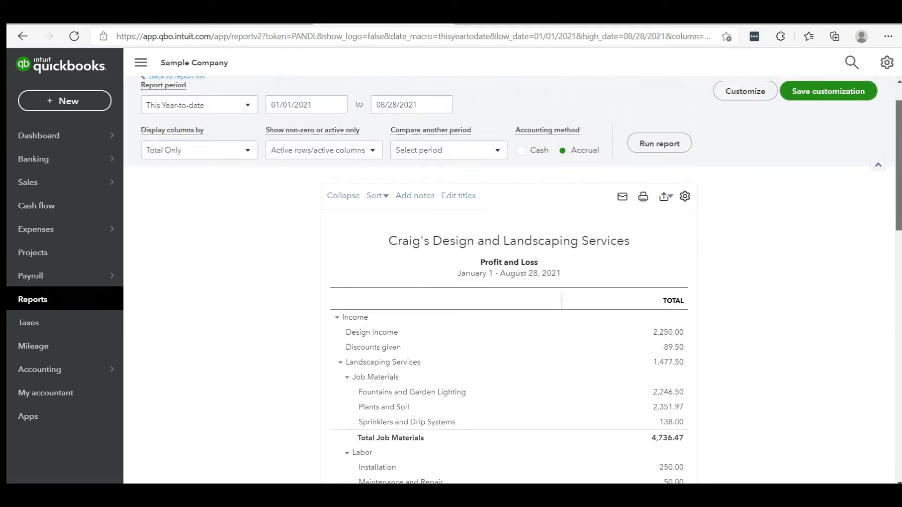
{"action": "scroll", "coordinate": [513, 281], "scroll_direction": "up", "scroll_amount": 1}
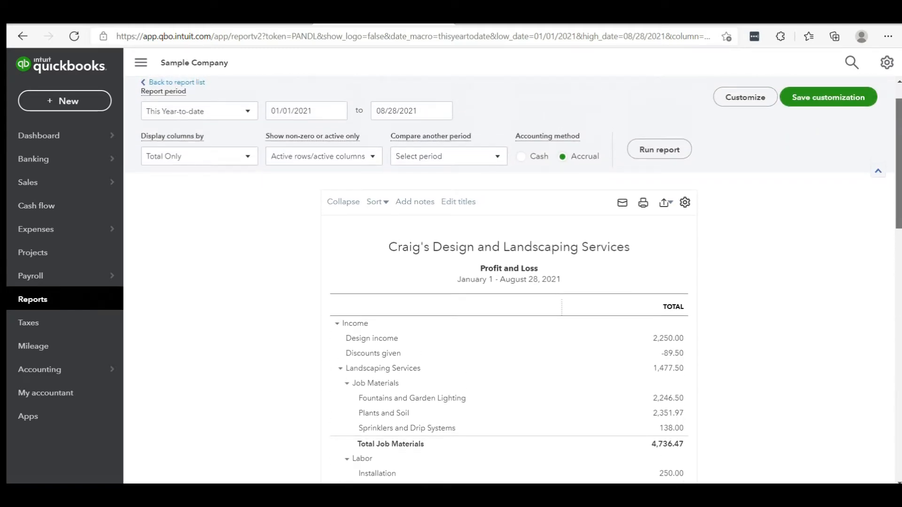
{"action": "scroll", "coordinate": [513, 281], "scroll_direction": "up", "scroll_amount": 1}
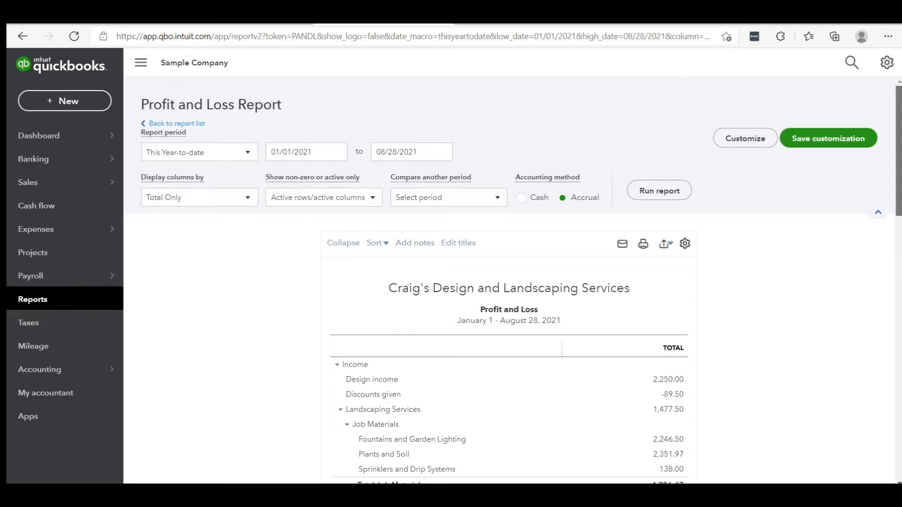
{"action": "scroll", "coordinate": [513, 282], "scroll_direction": "down", "scroll_amount": 1}
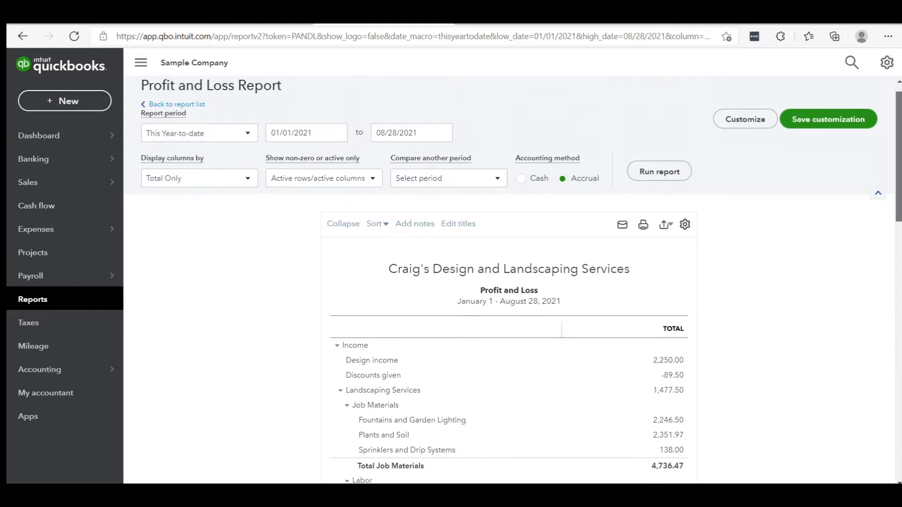
{"action": "scroll", "coordinate": [513, 280], "scroll_direction": "up", "scroll_amount": 1}
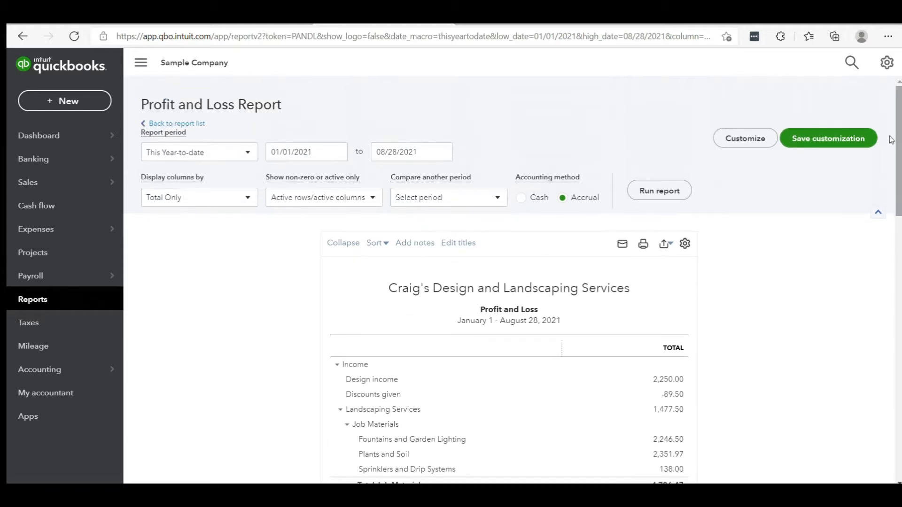
Step: Return to the report list, open the favorite Balance Sheet report and review its assets, liabilities and equity
{"action": "left_click", "coordinate": [183, 125]}
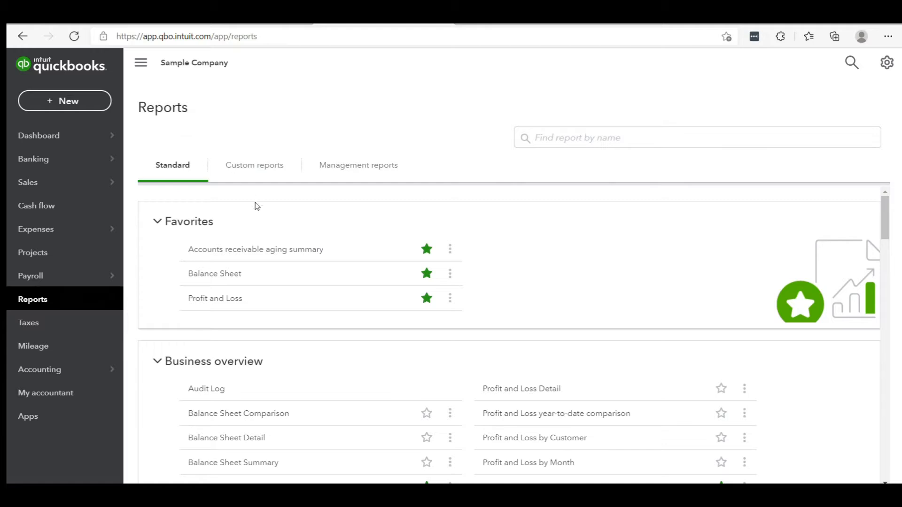
{"action": "left_click", "coordinate": [217, 275]}
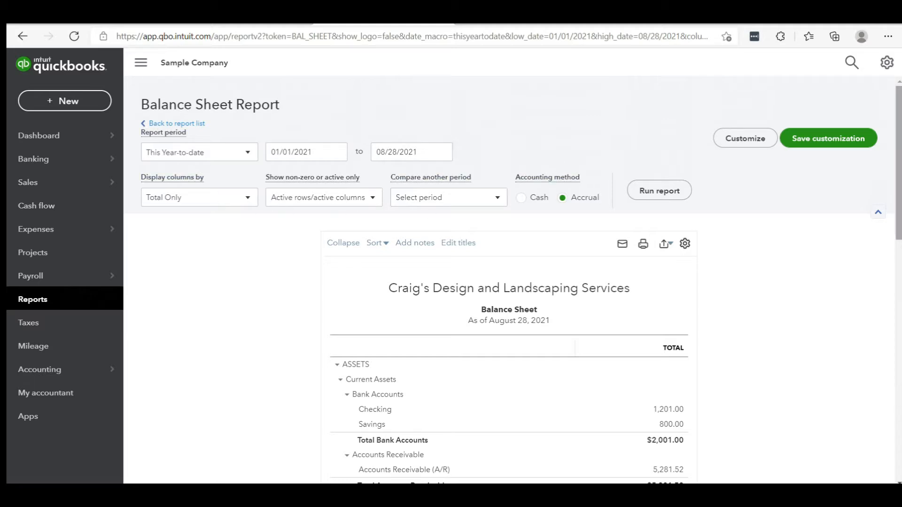
{"action": "scroll", "coordinate": [512, 280], "scroll_direction": "down", "scroll_amount": 3}
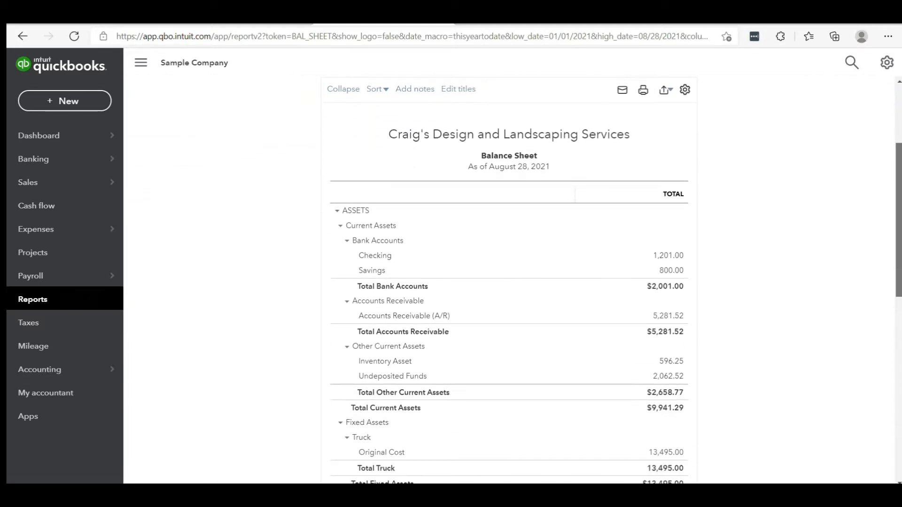
{"action": "scroll", "coordinate": [509, 282], "scroll_direction": "down", "scroll_amount": 4}
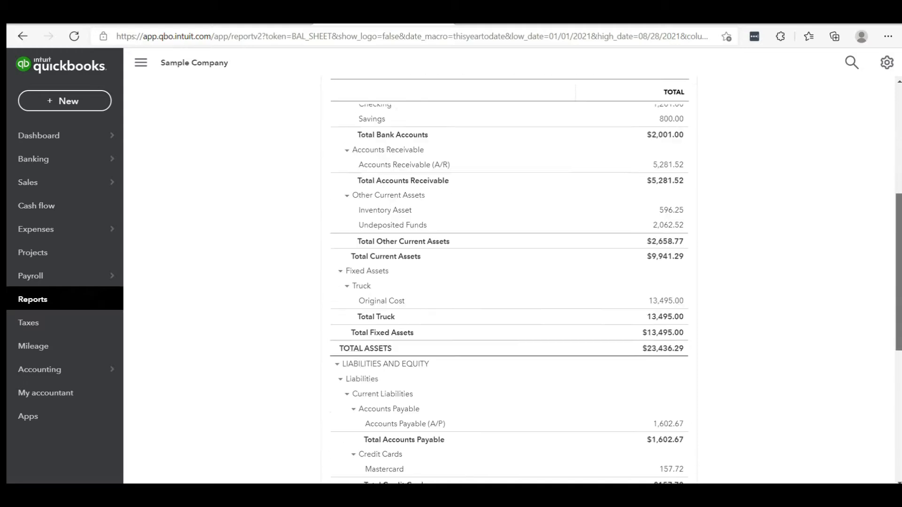
{"action": "scroll", "coordinate": [509, 282], "scroll_direction": "down", "scroll_amount": 5}
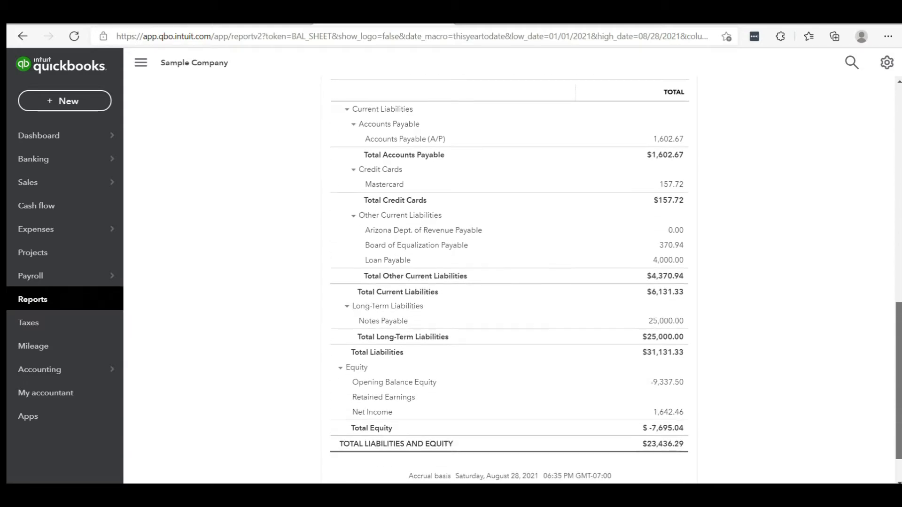
{"action": "scroll", "coordinate": [509, 282], "scroll_direction": "up", "scroll_amount": 10}
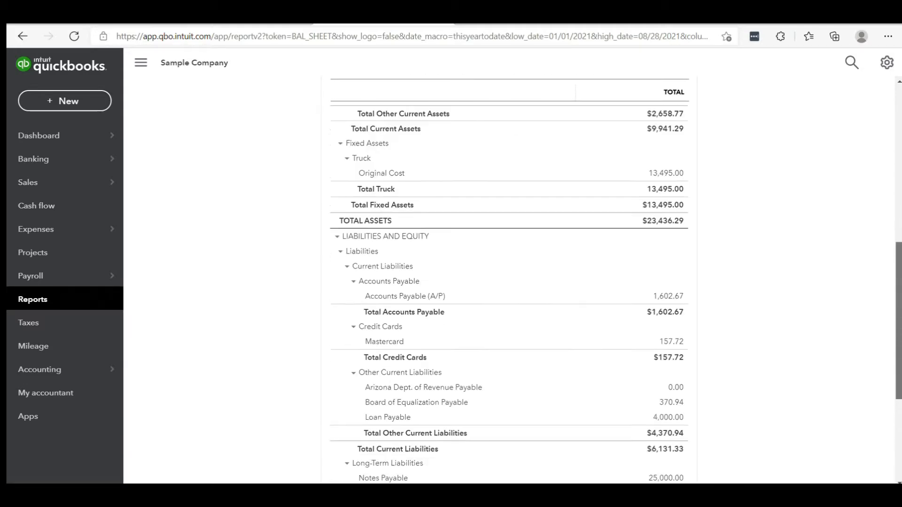
{"action": "scroll", "coordinate": [508, 282], "scroll_direction": "up", "scroll_amount": 3}
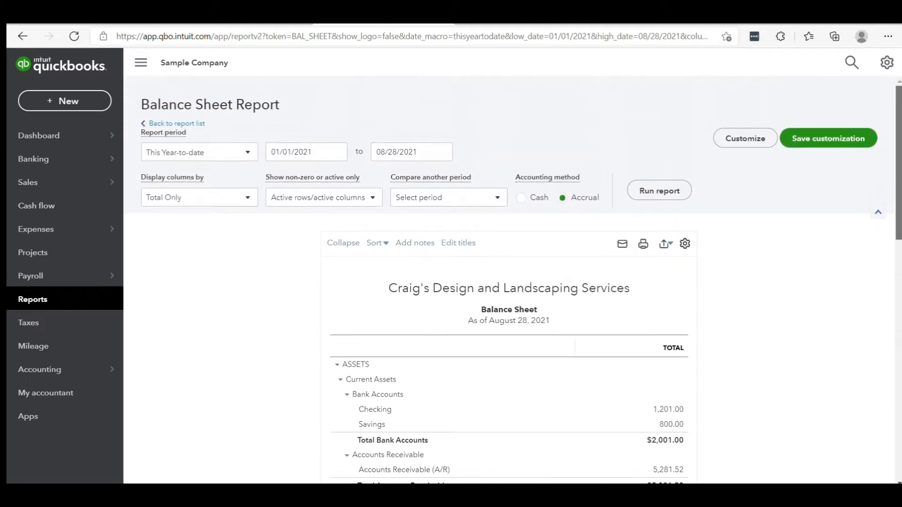
{"action": "scroll", "coordinate": [509, 282], "scroll_direction": "down", "scroll_amount": 1}
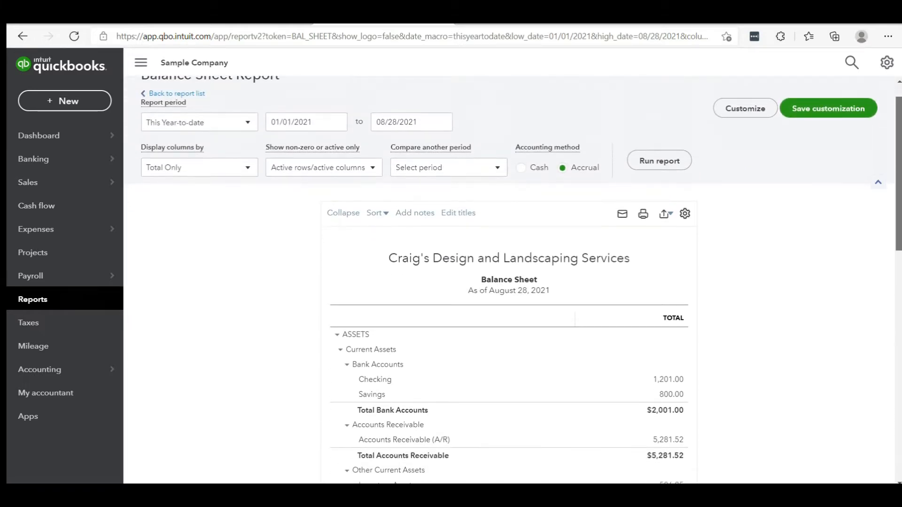
{"action": "scroll", "coordinate": [509, 282], "scroll_direction": "up", "scroll_amount": 1}
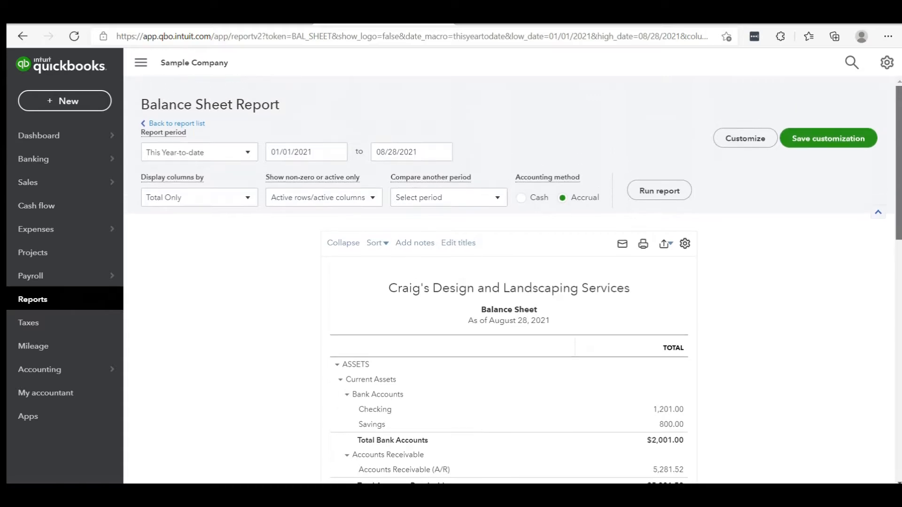
{"action": "scroll", "coordinate": [509, 282], "scroll_direction": "down", "scroll_amount": 1}
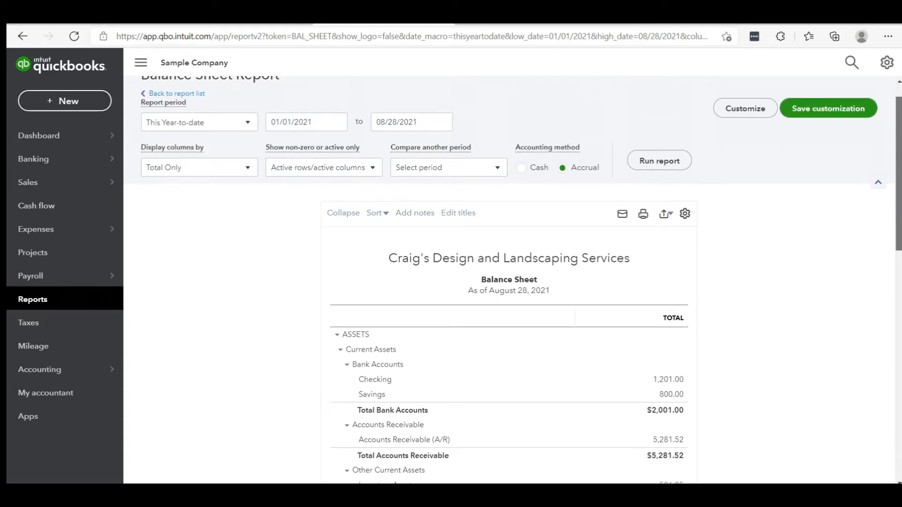
{"action": "scroll", "coordinate": [509, 282], "scroll_direction": "up", "scroll_amount": 1}
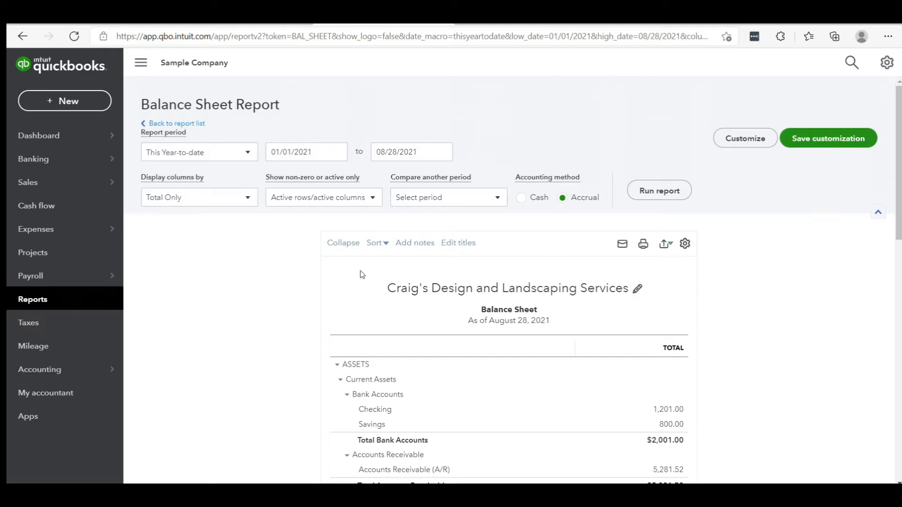
Step: Collapse the Balance Sheet's sub-accounts, and also collapse the Bank Accounts, Accounts Receivable and Fixed Assets sections
{"action": "left_click", "coordinate": [350, 244]}
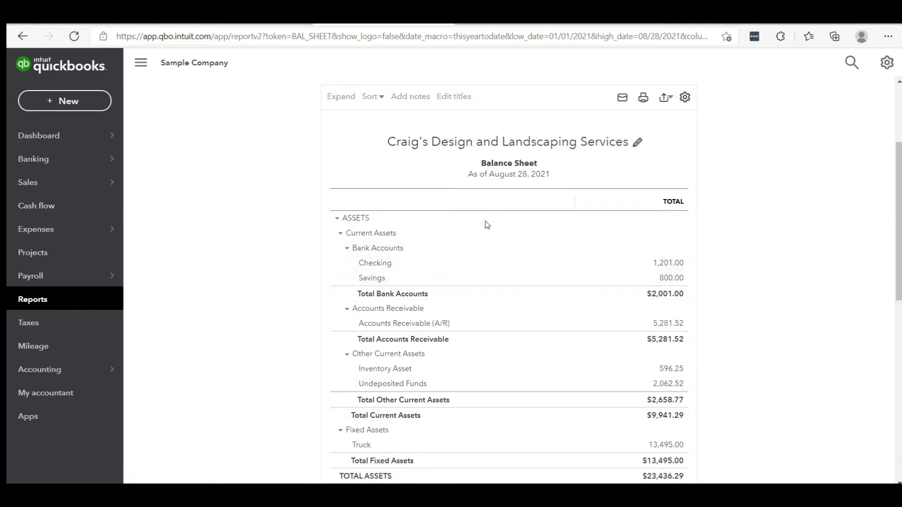
{"action": "left_click", "coordinate": [350, 249]}
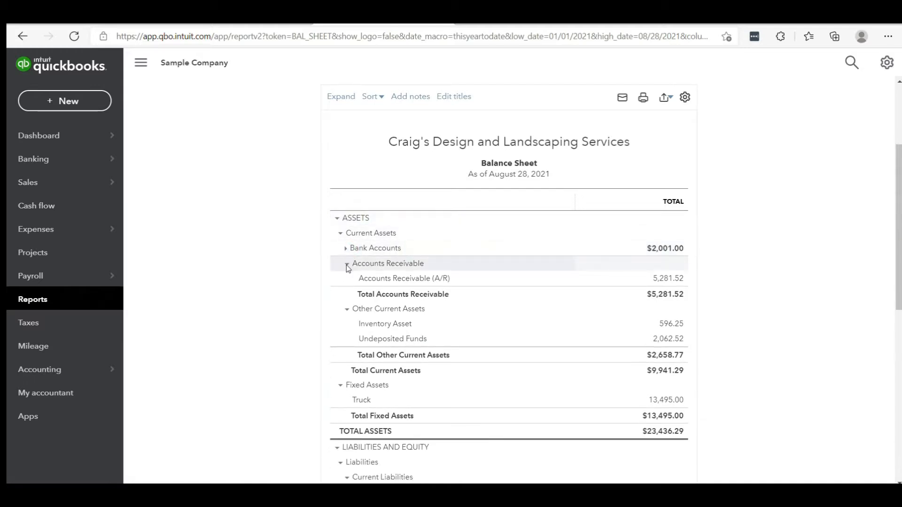
{"action": "left_click", "coordinate": [348, 264]}
{"action": "left_click", "coordinate": [341, 356]}
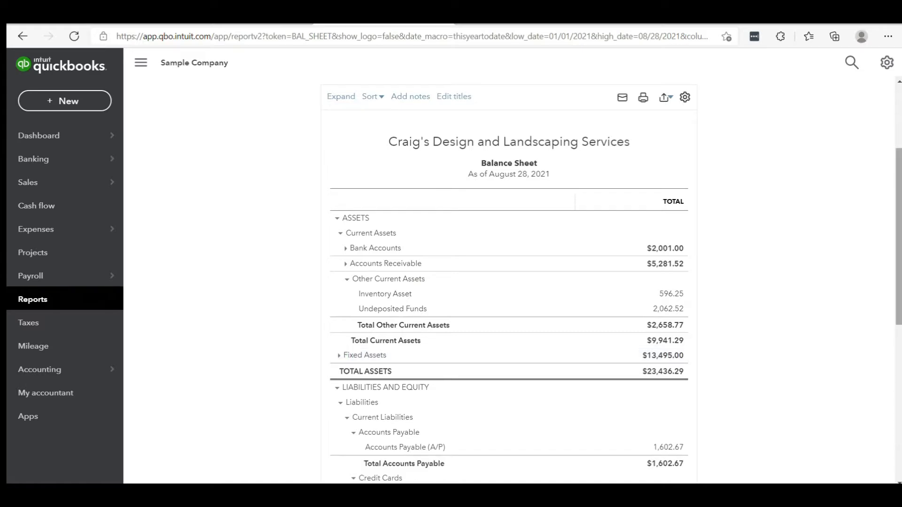
{"action": "scroll", "coordinate": [899, 380], "scroll_direction": "down", "scroll_amount": 7}
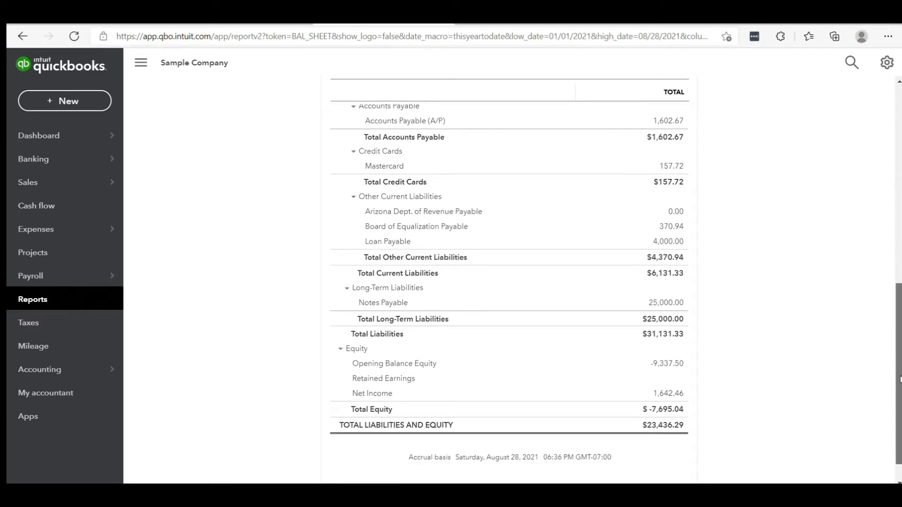
{"action": "scroll", "coordinate": [900, 380], "scroll_direction": "up", "scroll_amount": 7}
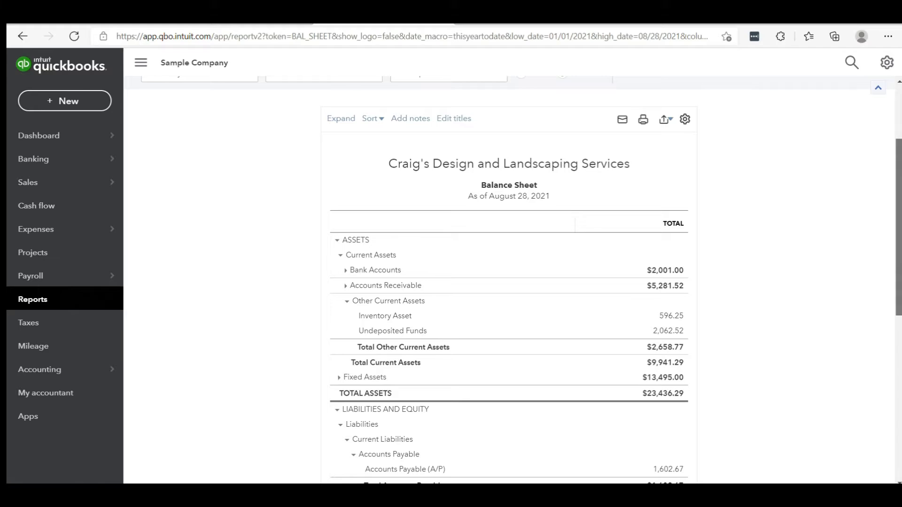
{"action": "scroll", "coordinate": [509, 280], "scroll_direction": "up", "scroll_amount": 3}
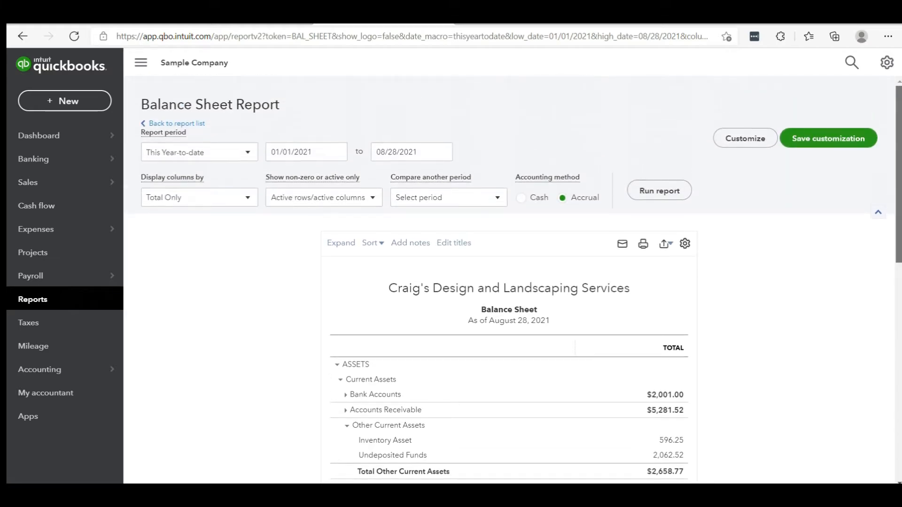
Step: Return to the report list, open the favorite Accounts receivable aging summary and review its customer balances by aging period
{"action": "left_click", "coordinate": [181, 124]}
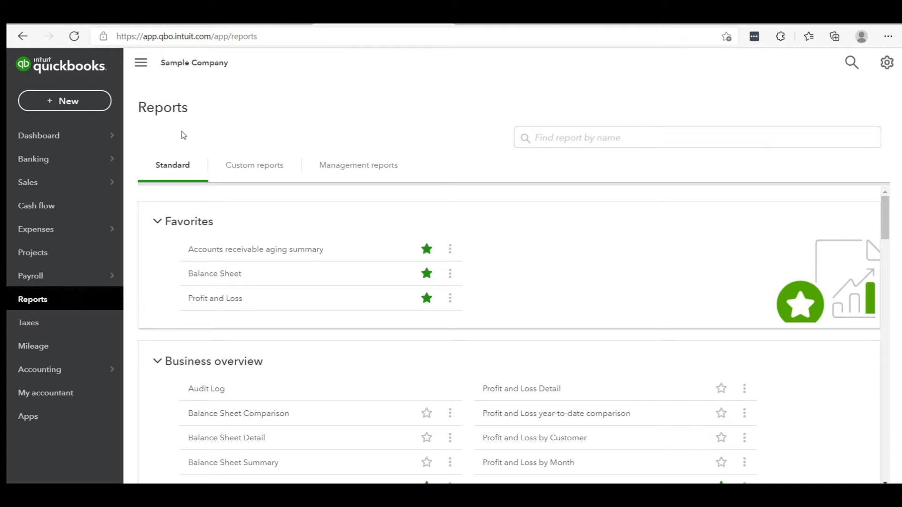
{"action": "left_click", "coordinate": [302, 249]}
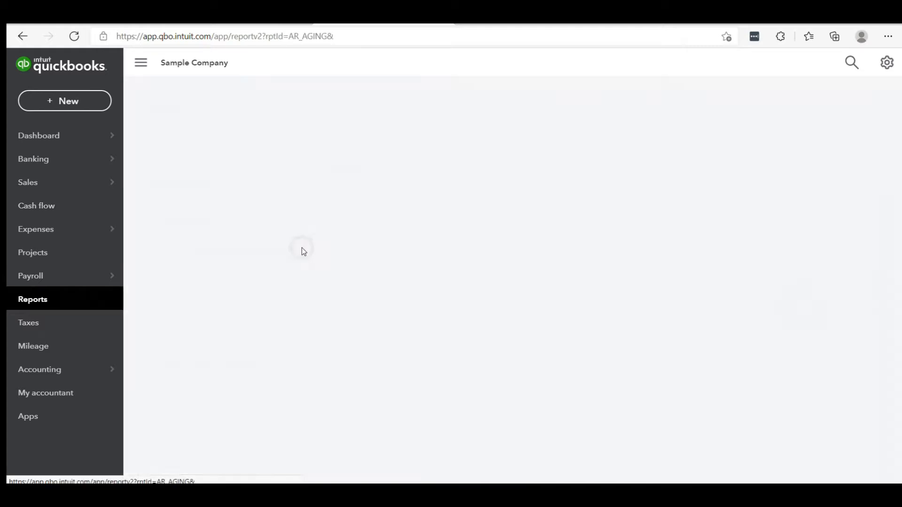
{"action": "scroll", "coordinate": [303, 247], "scroll_direction": "down", "scroll_amount": 3}
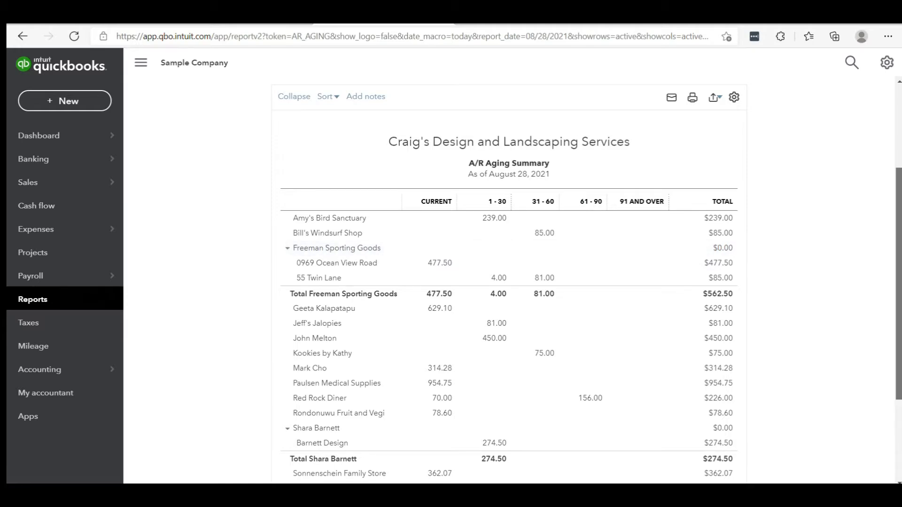
{"action": "scroll", "coordinate": [508, 282], "scroll_direction": "down", "scroll_amount": 1}
{"action": "scroll", "coordinate": [509, 282], "scroll_direction": "up", "scroll_amount": 2}
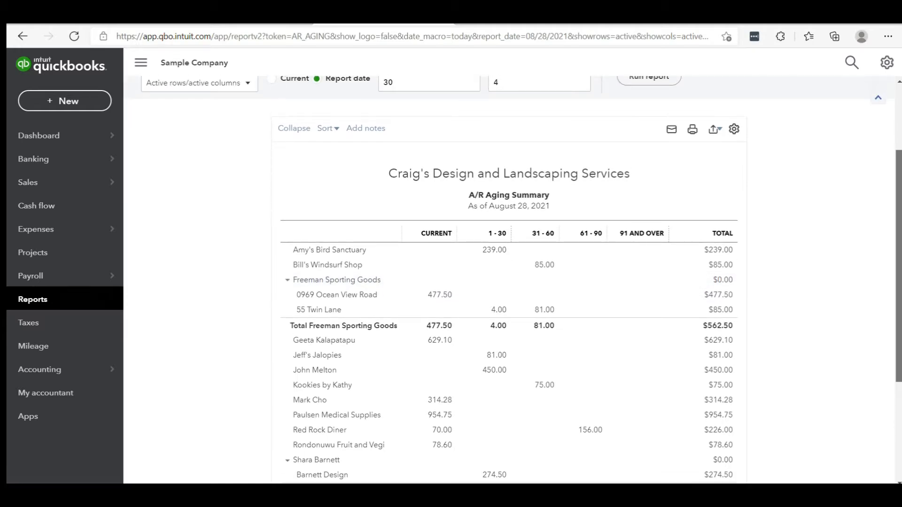
Step: Examine the A/R Aging Summary from its period settings through each customer's overdue amounts to the totals row
{"action": "scroll", "coordinate": [508, 282], "scroll_direction": "up", "scroll_amount": 1}
{"action": "scroll", "coordinate": [508, 281], "scroll_direction": "down", "scroll_amount": 1}
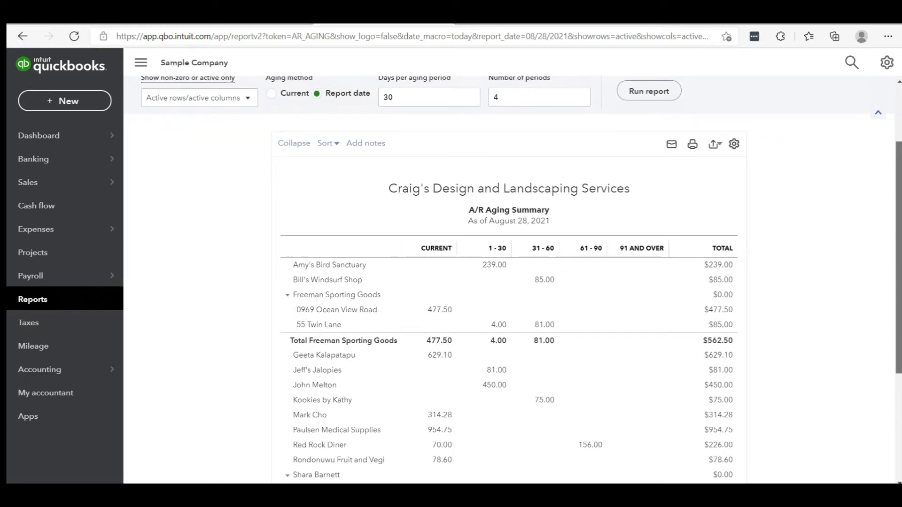
{"action": "scroll", "coordinate": [508, 281], "scroll_direction": "down", "scroll_amount": 1}
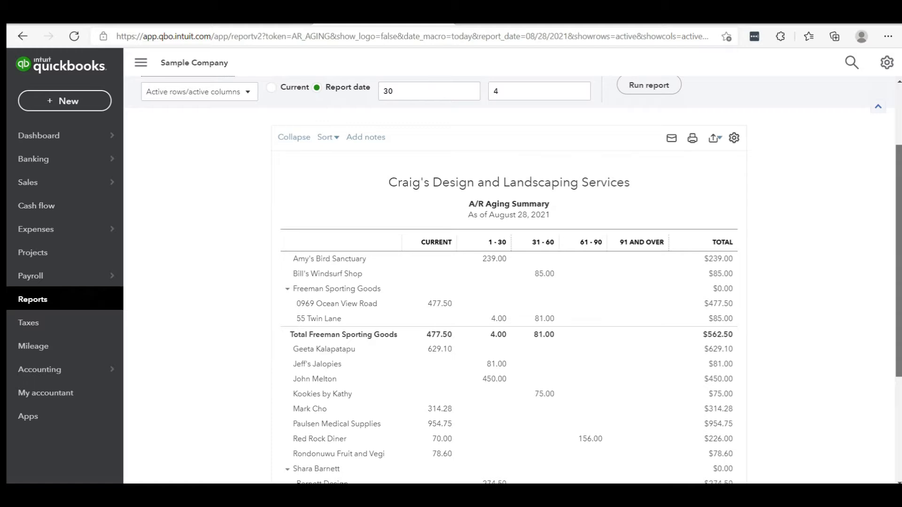
{"action": "scroll", "coordinate": [509, 282], "scroll_direction": "down", "scroll_amount": 3}
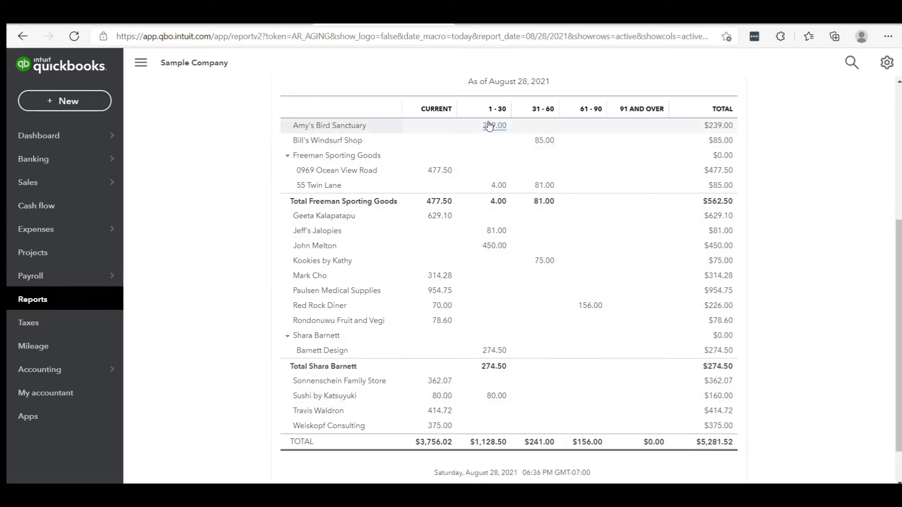
{"action": "left_click", "coordinate": [894, 243]}
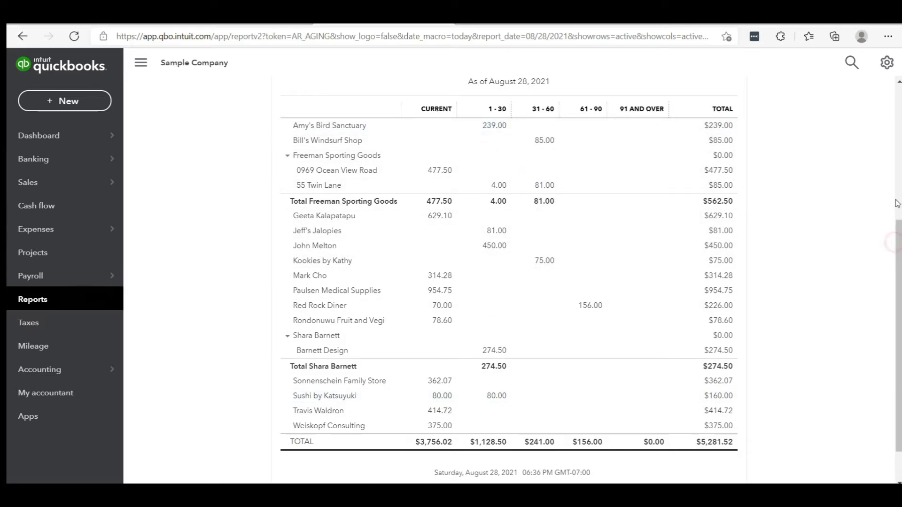
{"action": "left_click_drag", "start_coordinate": [898, 263], "coordinate": [899, 129]}
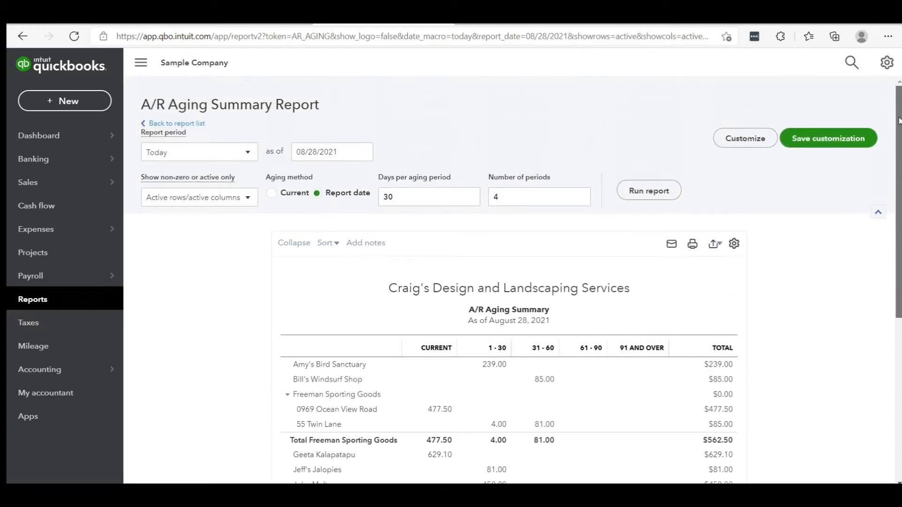
Step: Return to the report list, open the Open Invoices report from the Who owes you group and review it through the total
{"action": "left_click", "coordinate": [199, 125]}
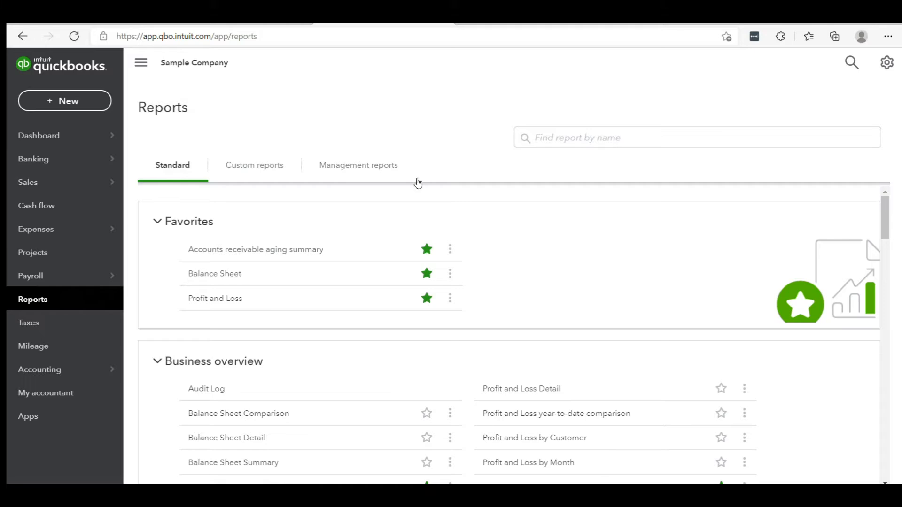
{"action": "left_click_drag", "start_coordinate": [885, 225], "coordinate": [885, 234]}
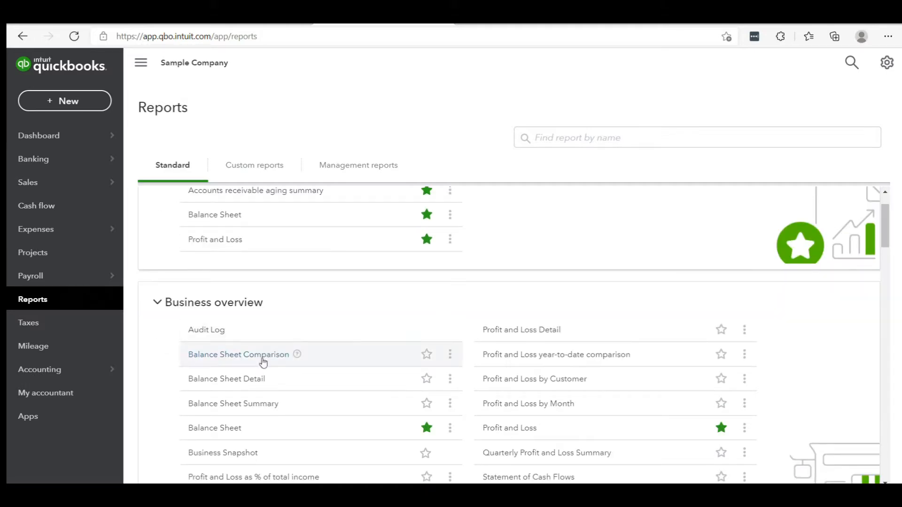
{"action": "left_click", "coordinate": [426, 428]}
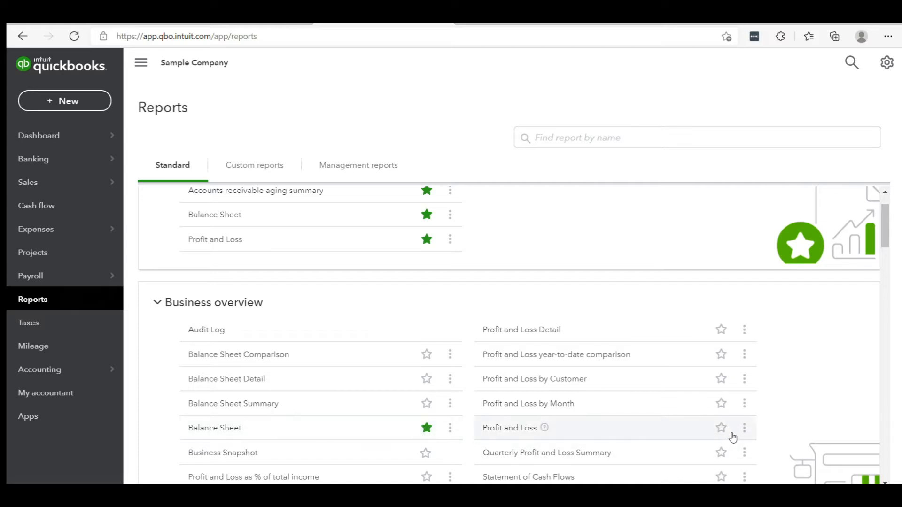
{"action": "left_click_drag", "start_coordinate": [885, 239], "coordinate": [892, 279]}
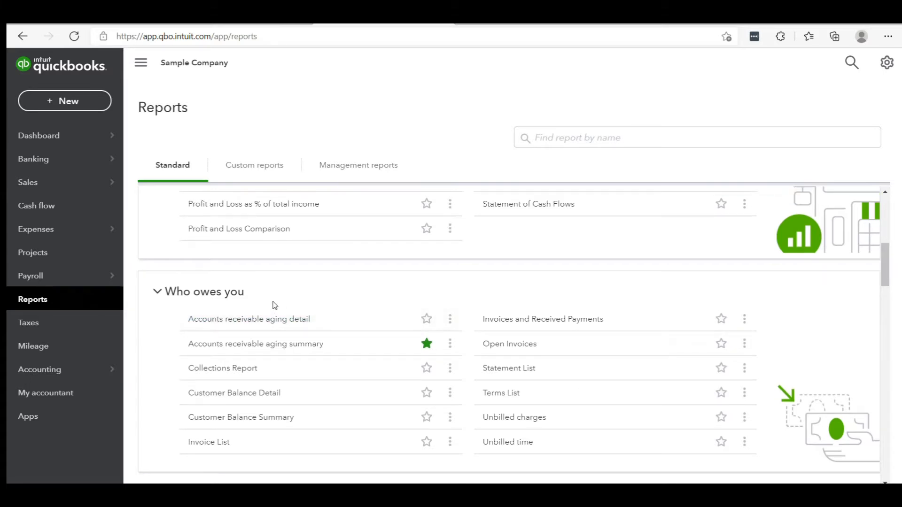
{"action": "left_click", "coordinate": [515, 345]}
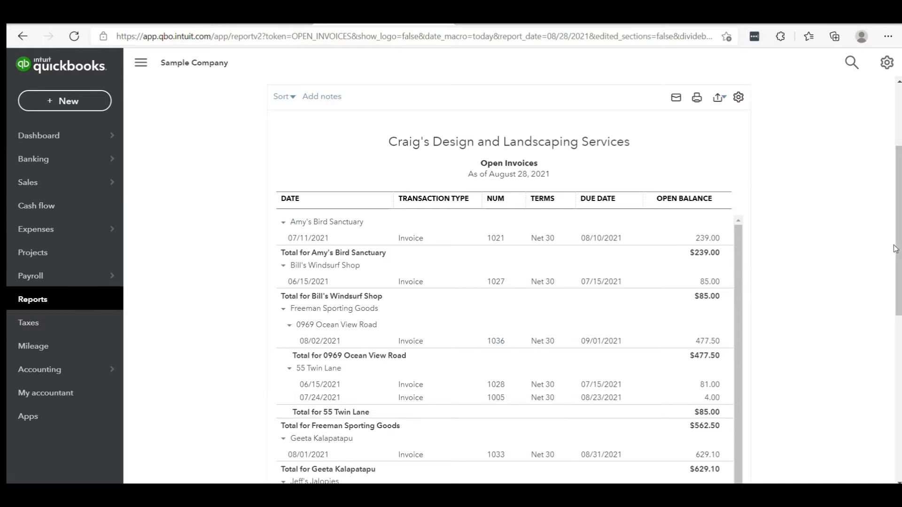
{"action": "left_click_drag", "start_coordinate": [897, 192], "coordinate": [898, 351]}
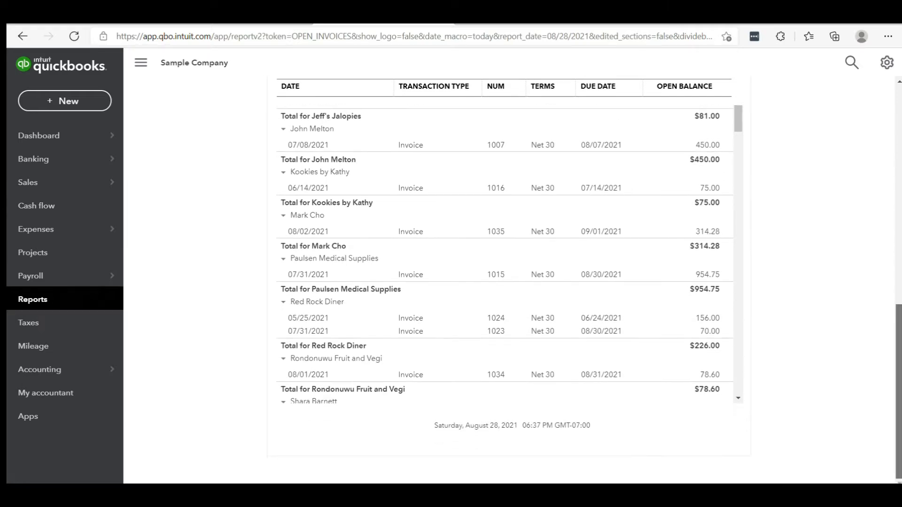
{"action": "left_click_drag", "start_coordinate": [737, 126], "coordinate": [757, 306]}
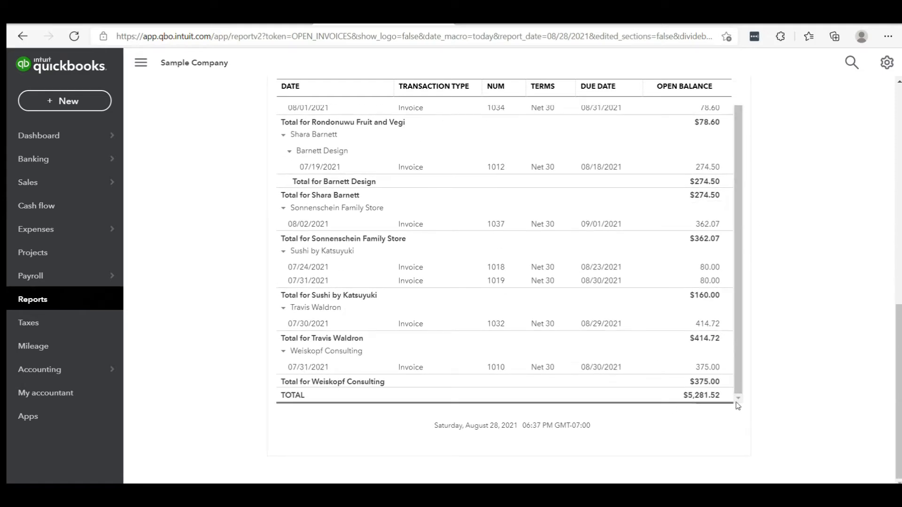
{"action": "left_click_drag", "start_coordinate": [900, 390], "coordinate": [900, 168]}
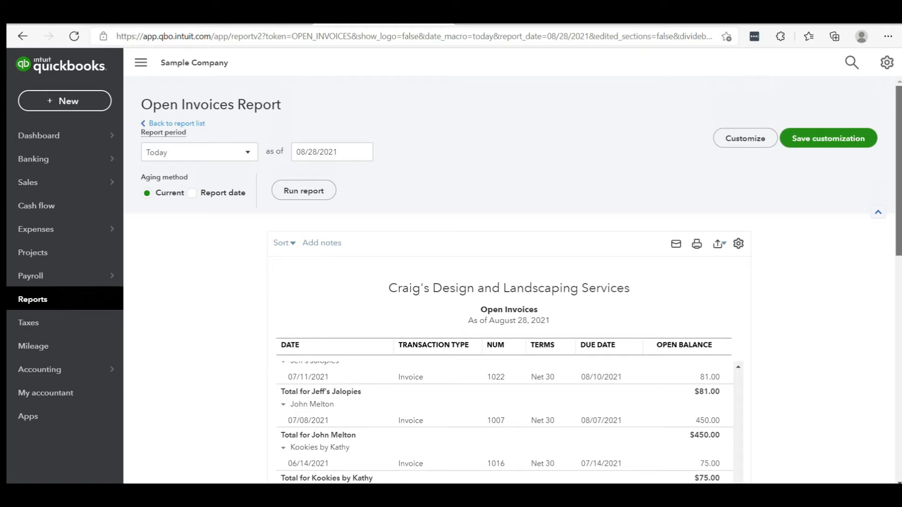
{"action": "left_click_drag", "start_coordinate": [898, 171], "coordinate": [888, 146]}
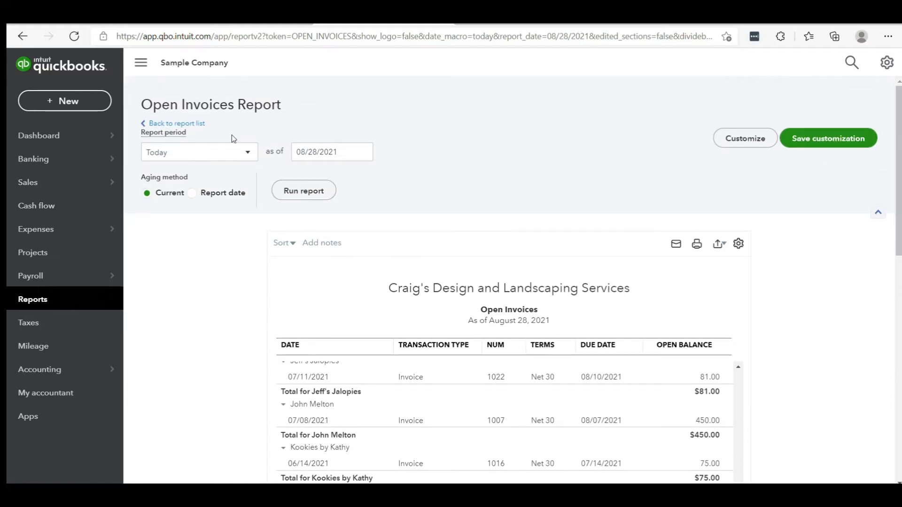
Step: Return to the report list and open the Physical Inventory Worksheet from the Sales and customers group
{"action": "left_click", "coordinate": [184, 125]}
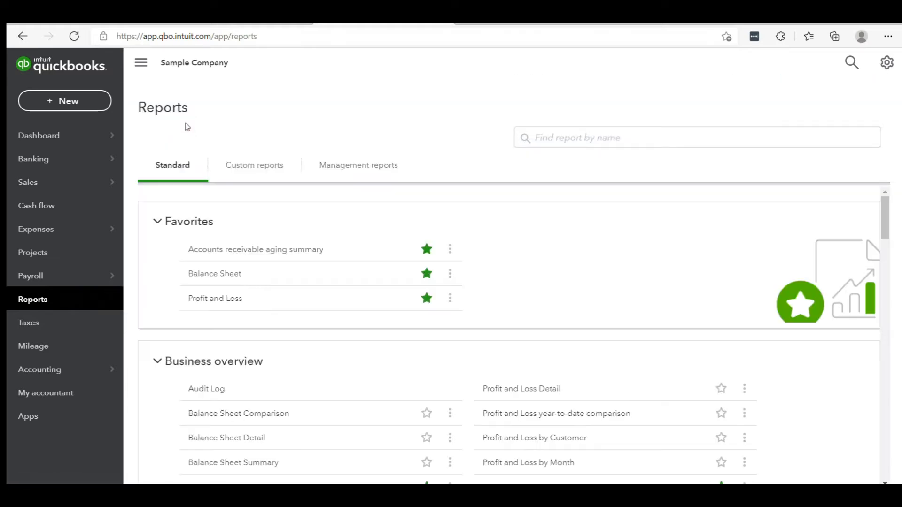
{"action": "left_click_drag", "start_coordinate": [887, 227], "coordinate": [898, 289]}
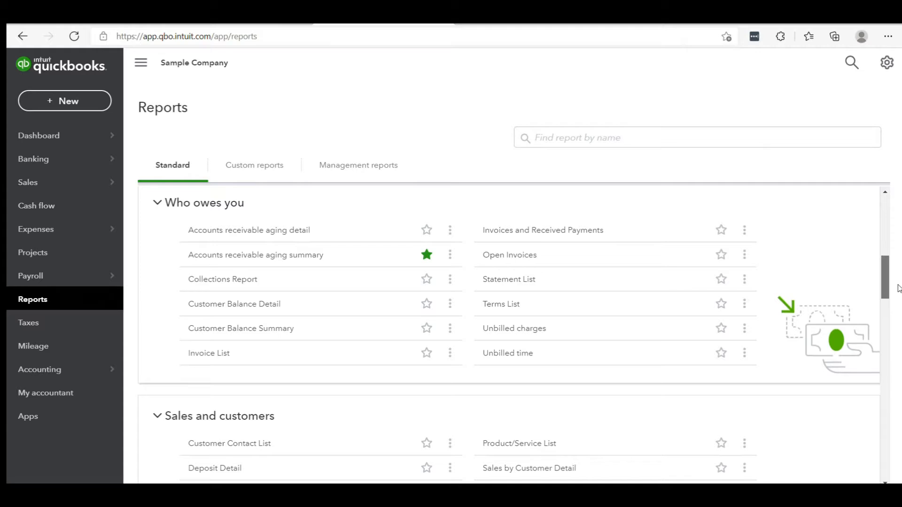
{"action": "left_click_drag", "start_coordinate": [898, 288], "coordinate": [898, 290]}
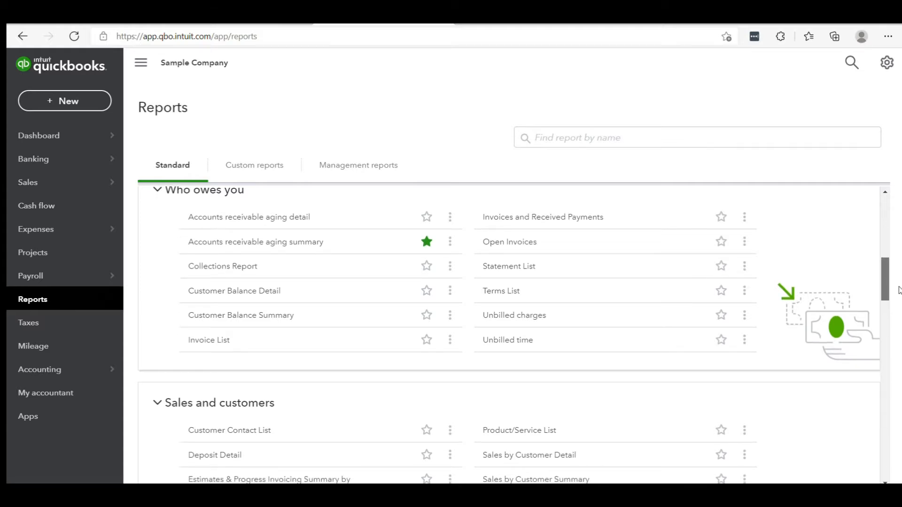
{"action": "left_click_drag", "start_coordinate": [898, 291], "coordinate": [898, 320]}
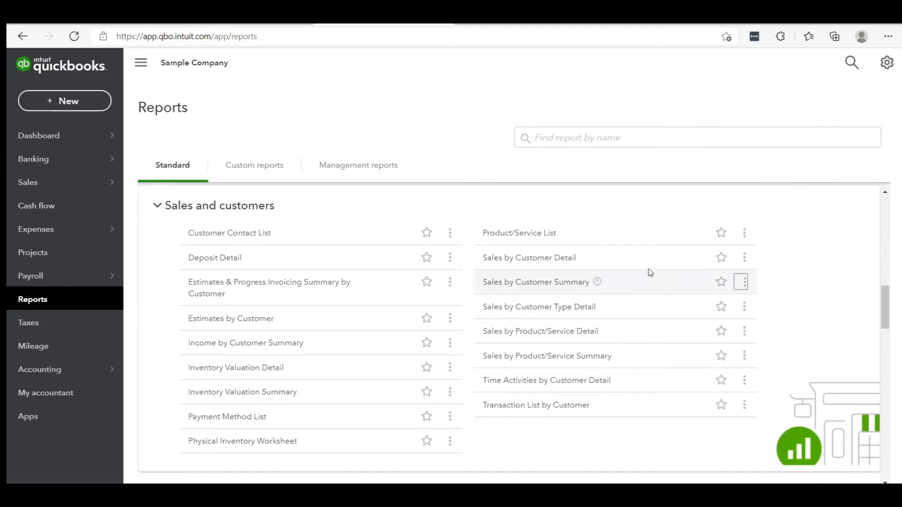
{"action": "left_click", "coordinate": [257, 441]}
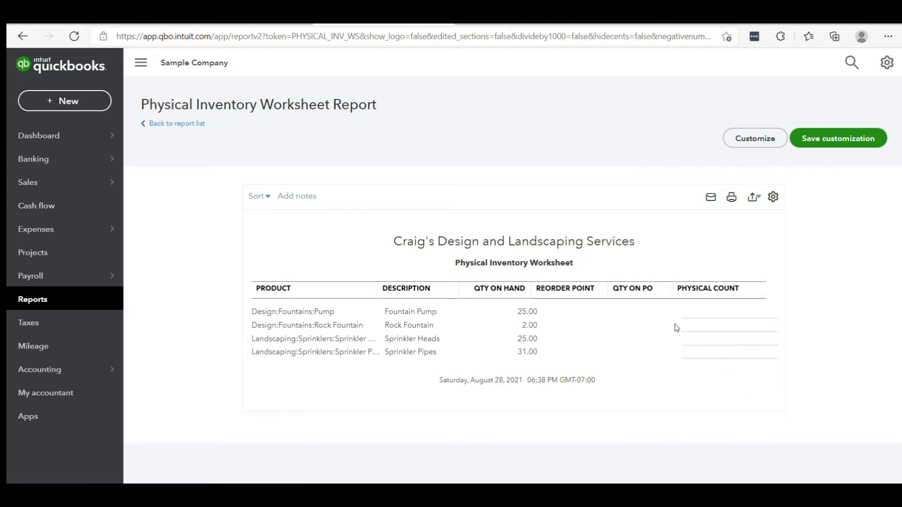
Step: Return to the report list, open Sales by Customer Detail from Sales and customers and review each customer's invoice lines through the total
{"action": "left_click", "coordinate": [170, 124]}
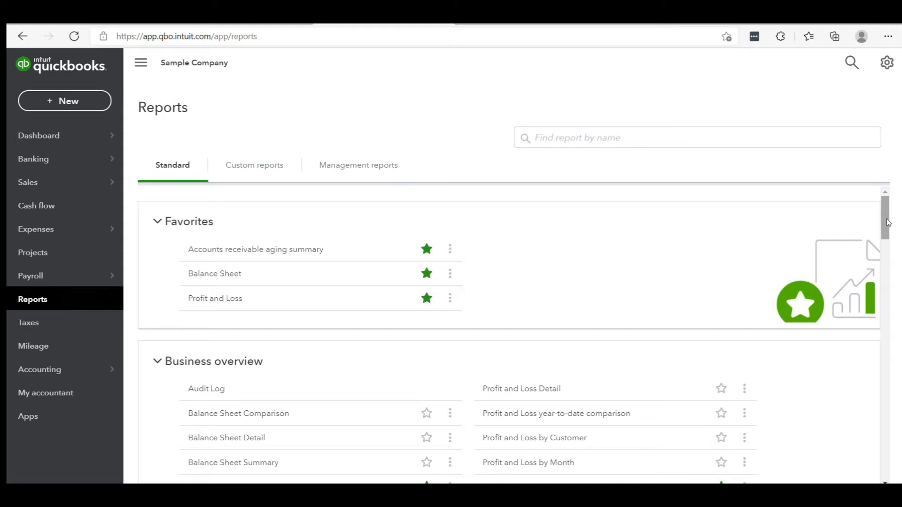
{"action": "scroll", "coordinate": [883, 210], "scroll_direction": "down", "scroll_amount": 10}
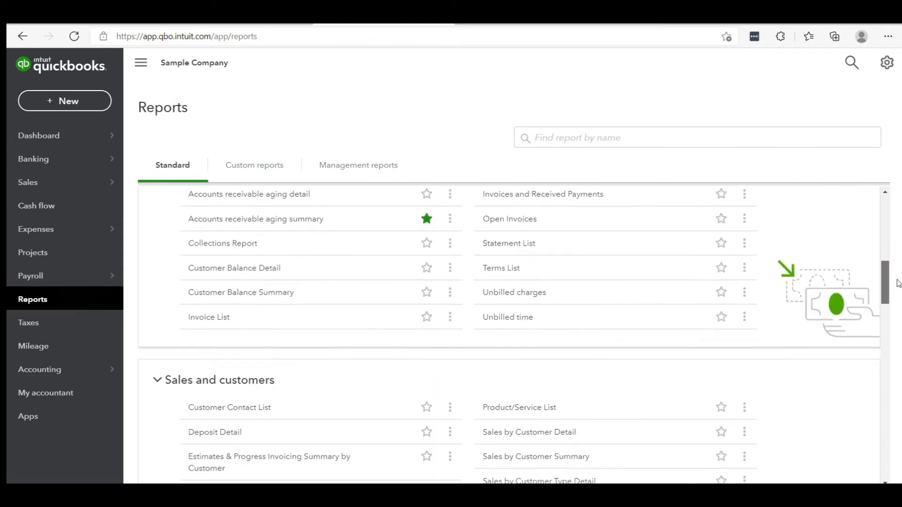
{"action": "scroll", "coordinate": [513, 335], "scroll_direction": "down", "scroll_amount": 1}
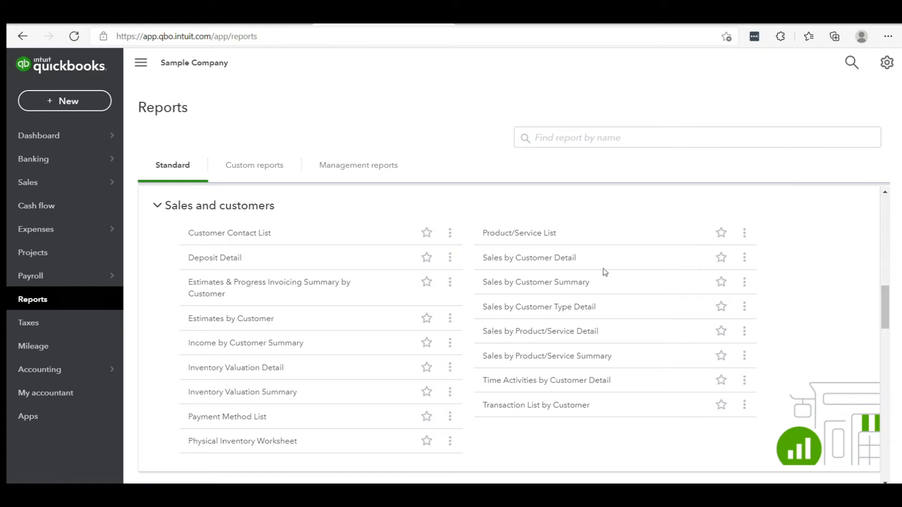
{"action": "left_click", "coordinate": [546, 257]}
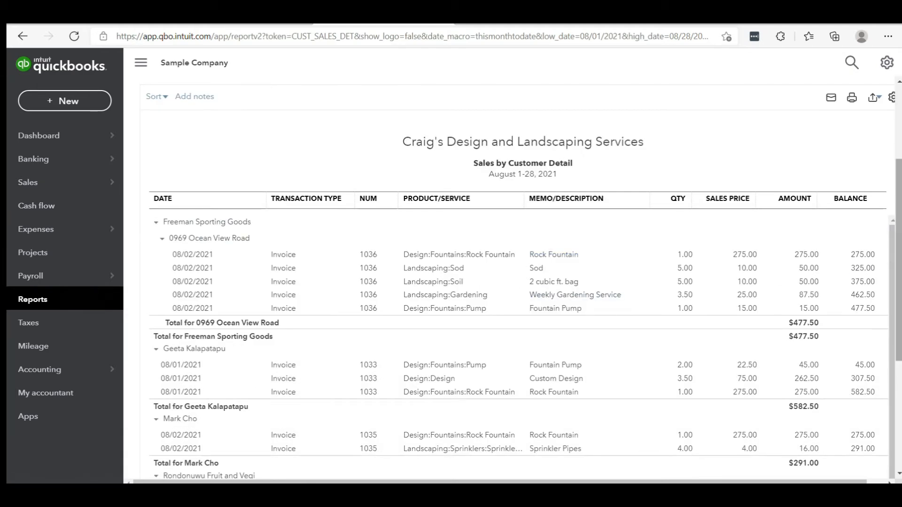
{"action": "scroll", "coordinate": [897, 254], "scroll_direction": "up", "scroll_amount": 3}
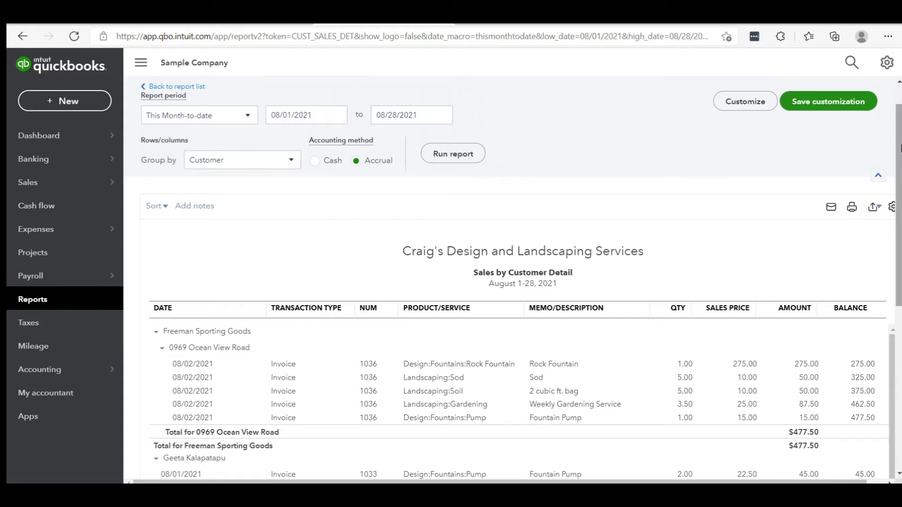
{"action": "scroll", "coordinate": [900, 148], "scroll_direction": "down", "scroll_amount": 3}
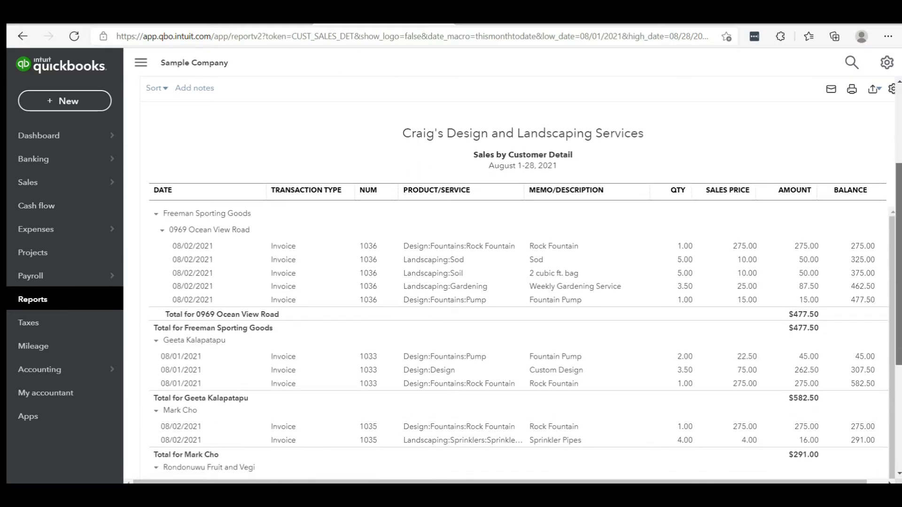
{"action": "left_click_drag", "start_coordinate": [899, 205], "coordinate": [899, 216]}
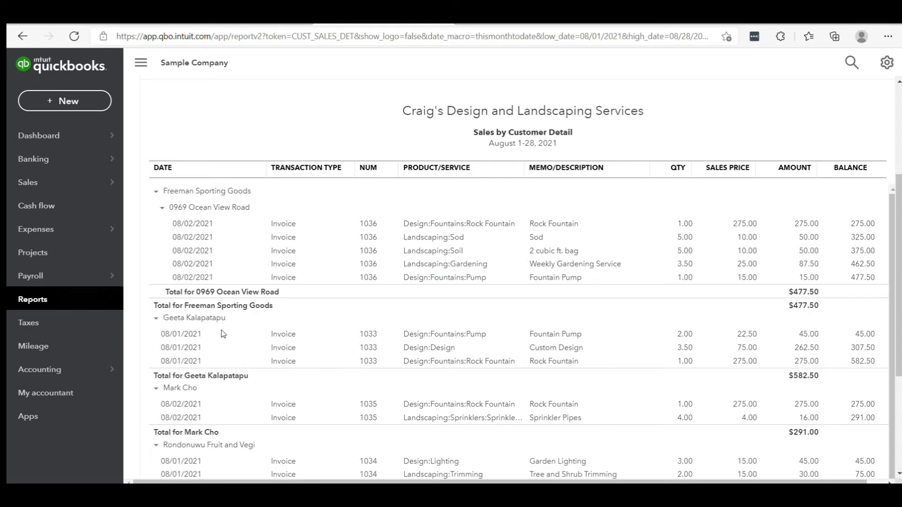
{"action": "left_click_drag", "start_coordinate": [899, 282], "coordinate": [899, 367]}
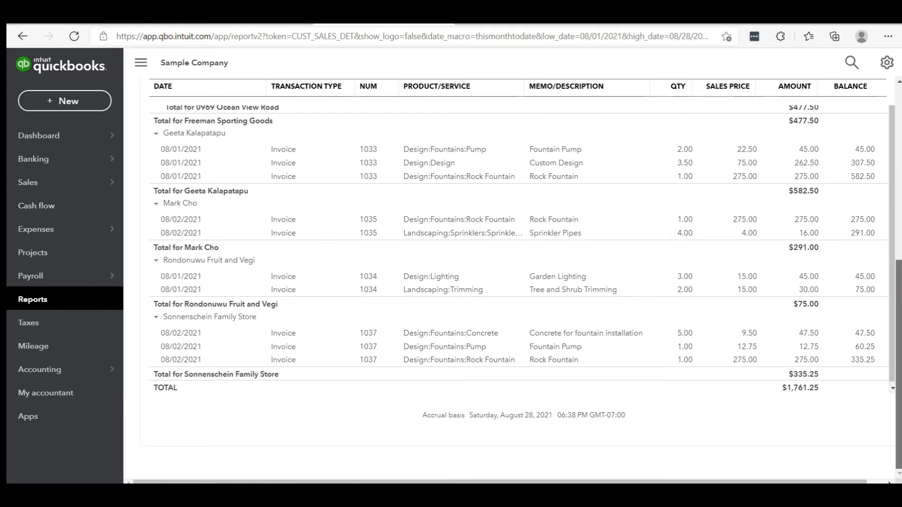
{"action": "left_click_drag", "start_coordinate": [899, 368], "coordinate": [899, 186]}
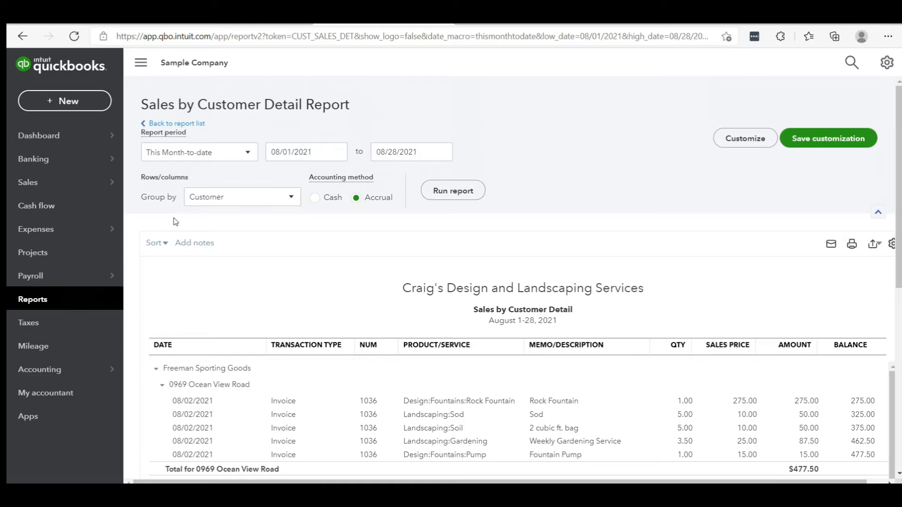
{"action": "mouse_move", "coordinate": [900, 257]}
{"action": "left_mouse_down"}
{"action": "mouse_move", "coordinate": [900, 431]}
{"action": "mouse_move", "coordinate": [900, 256]}
{"action": "left_mouse_up"}
Step: Return to the report list, open the Unpaid Bills report from the What you owe group and review the bills by vendor
{"action": "left_click", "coordinate": [181, 124]}
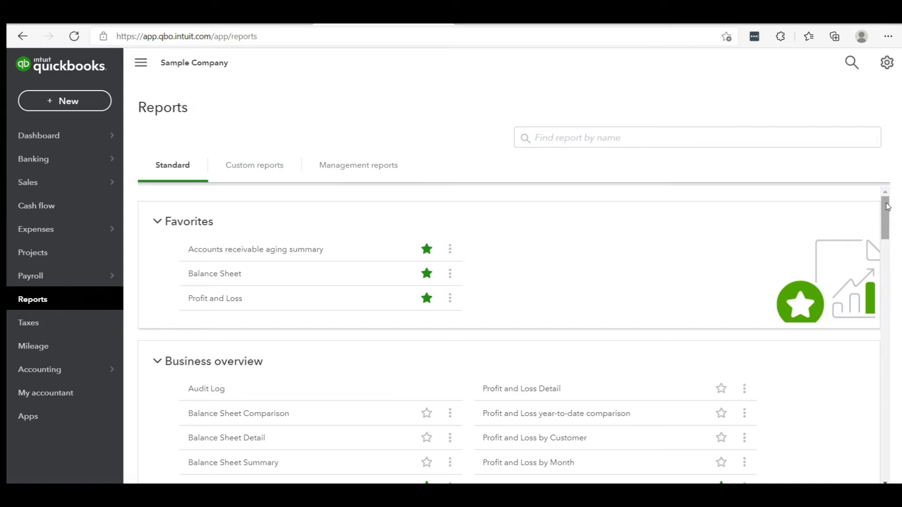
{"action": "left_click_drag", "start_coordinate": [889, 210], "coordinate": [900, 336]}
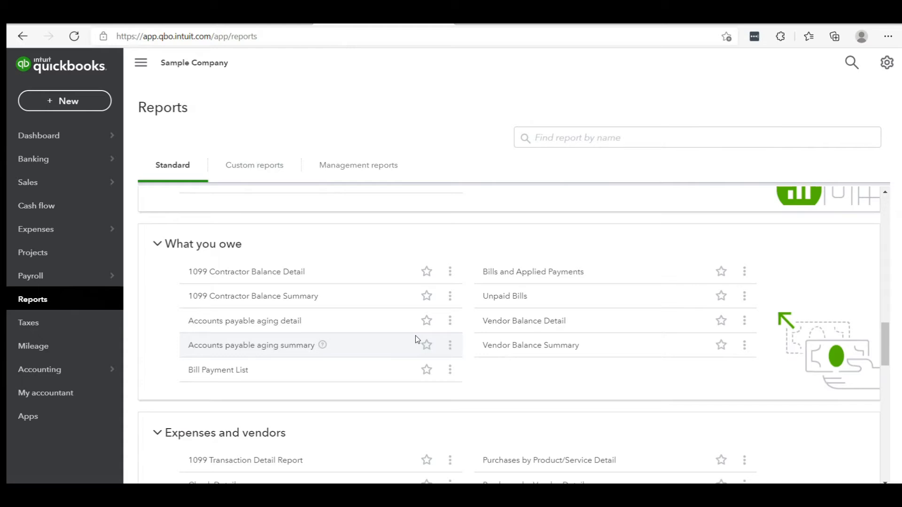
{"action": "left_click", "coordinate": [493, 298]}
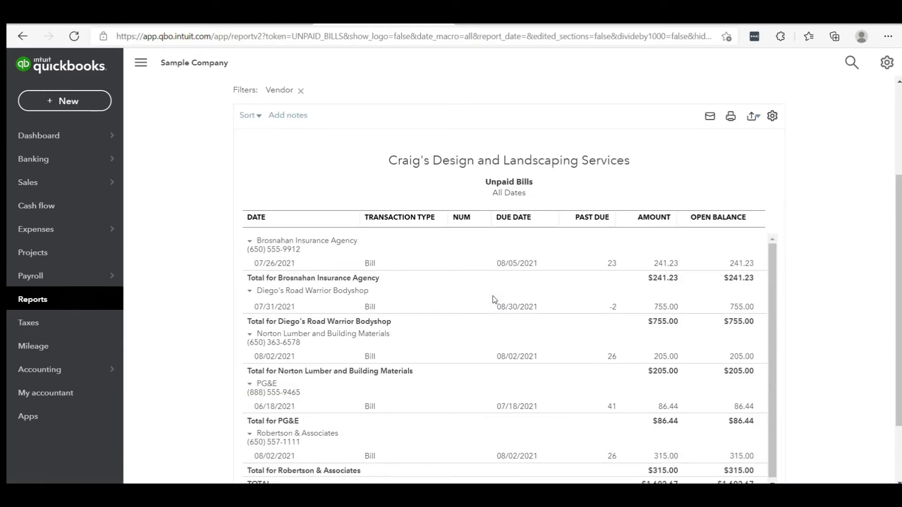
{"action": "scroll", "coordinate": [899, 252], "scroll_direction": "down", "scroll_amount": 1}
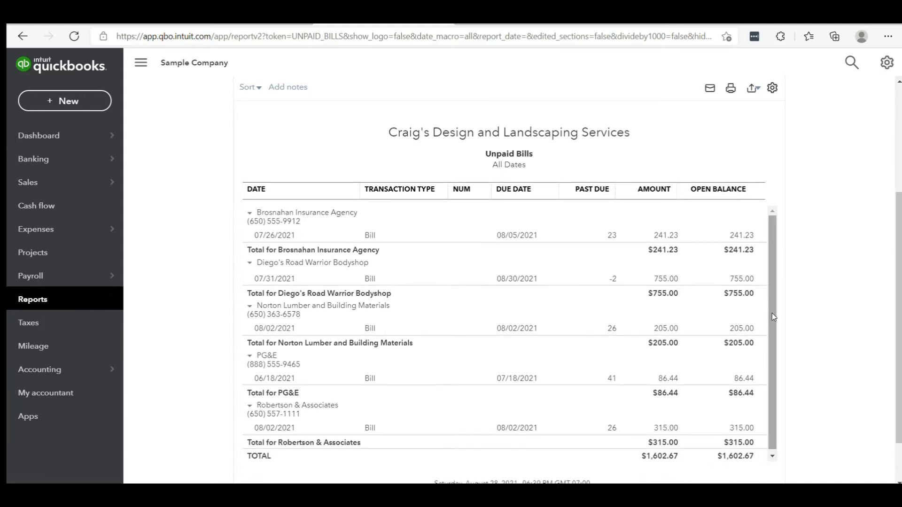
{"action": "scroll", "coordinate": [771, 313], "scroll_direction": "down", "scroll_amount": 1}
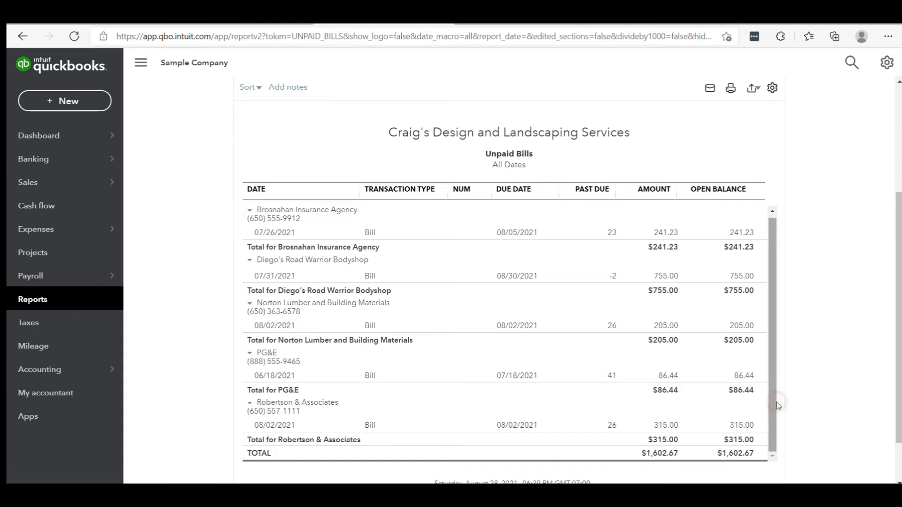
{"action": "scroll", "coordinate": [772, 407], "scroll_direction": "up", "scroll_amount": 1}
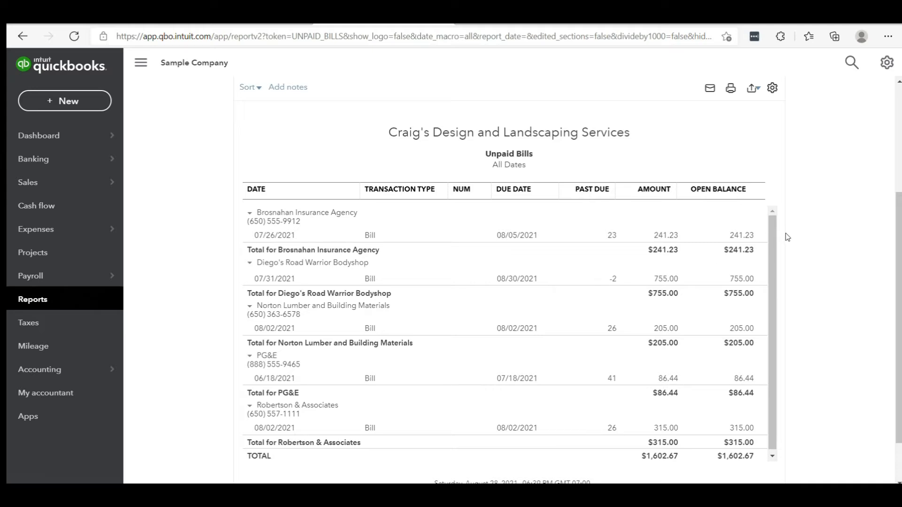
Step: Return to the report list and open the Check Detail report from the Expenses and vendors group
{"action": "scroll", "coordinate": [513, 280], "scroll_direction": "up", "scroll_amount": 3}
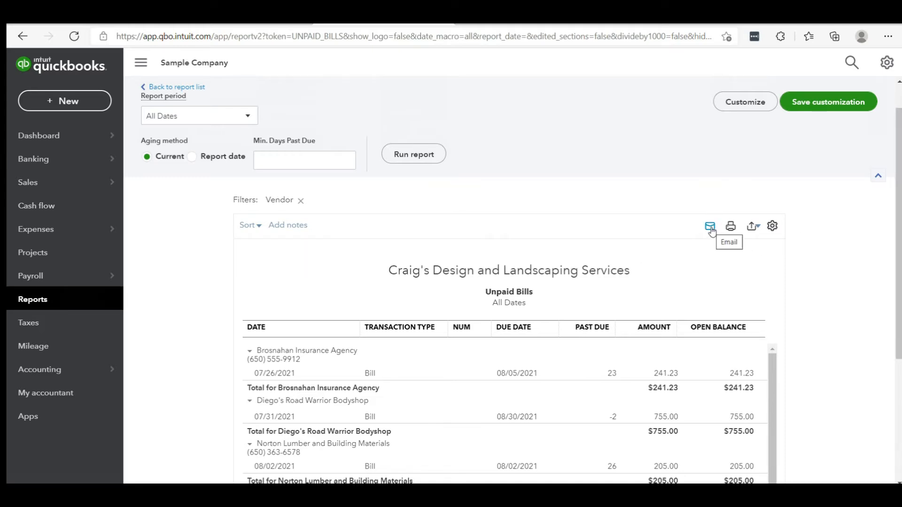
{"action": "left_click", "coordinate": [192, 88]}
{"action": "left_click_drag", "start_coordinate": [887, 225], "coordinate": [900, 384]}
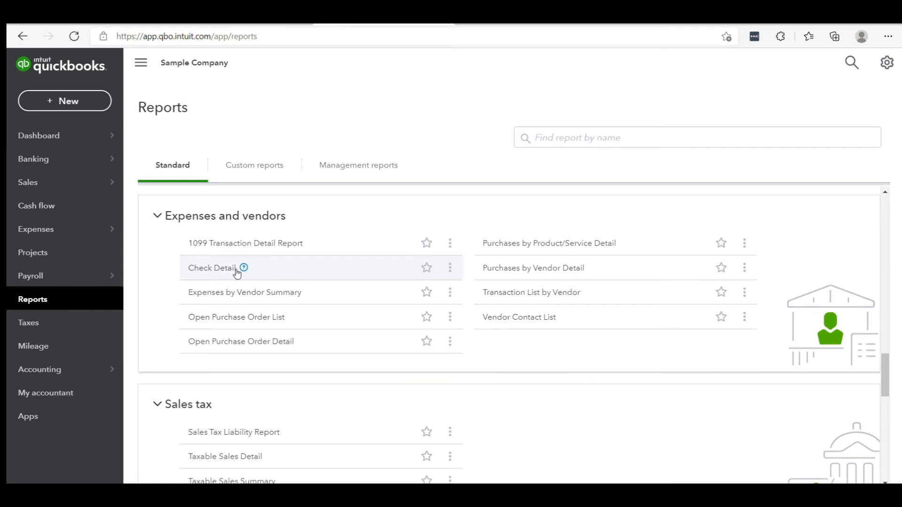
{"action": "left_click", "coordinate": [206, 269]}
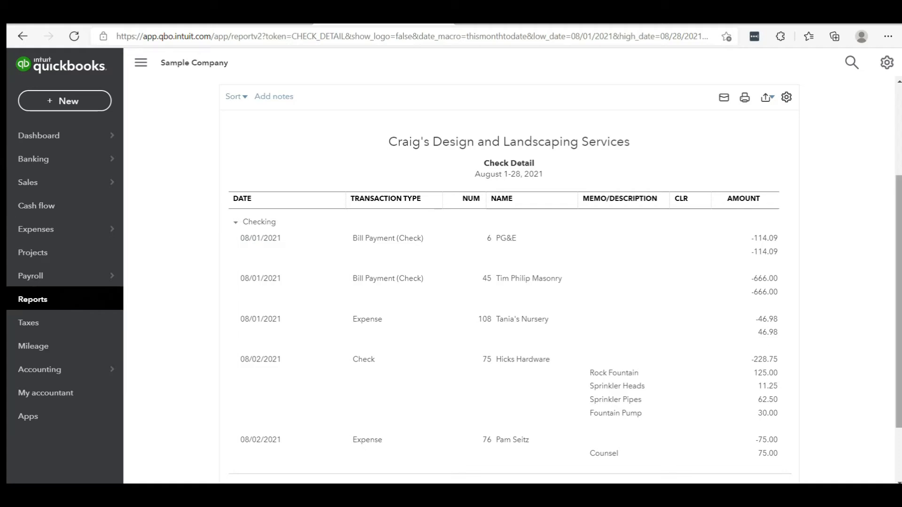
Step: Return to the report list and look over the reports in the Sales tax, Employees and For my accountant groups
{"action": "scroll", "coordinate": [735, 351], "scroll_direction": "up", "scroll_amount": 3}
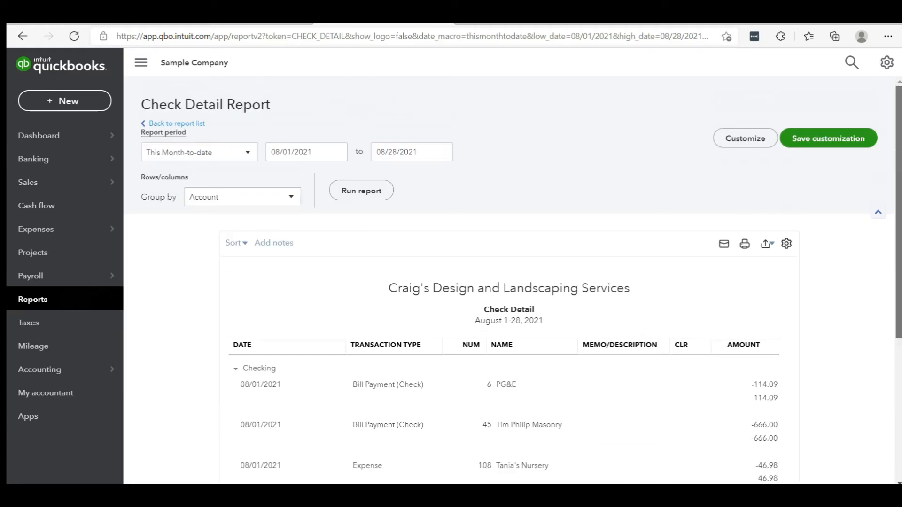
{"action": "left_click", "coordinate": [176, 124]}
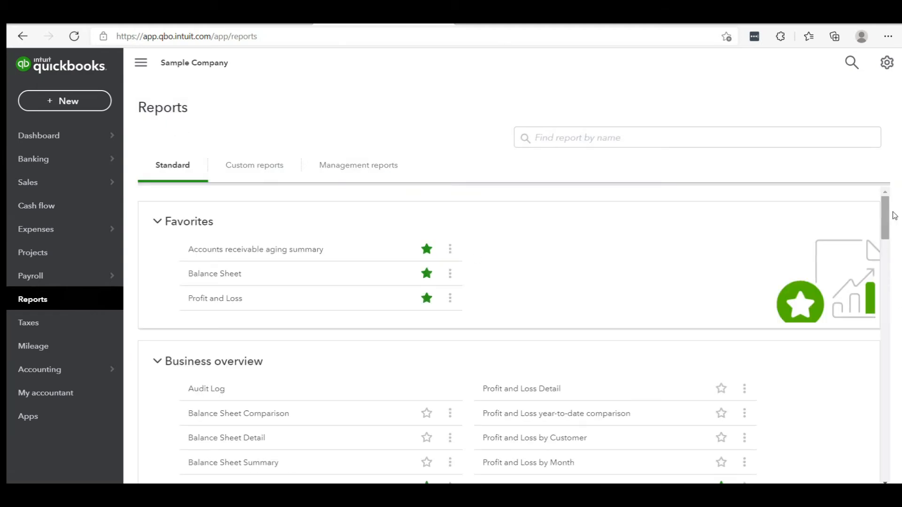
{"action": "left_click_drag", "start_coordinate": [894, 215], "coordinate": [898, 395]}
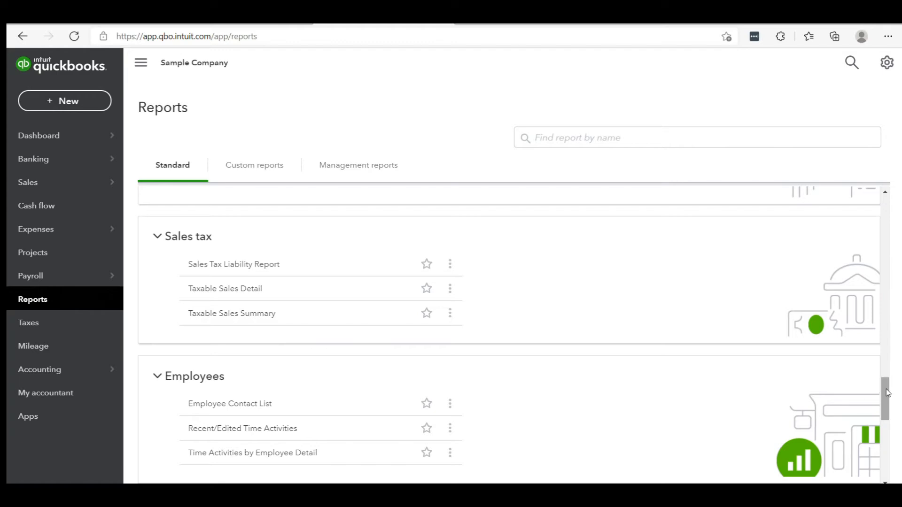
{"action": "left_click_drag", "start_coordinate": [887, 393], "coordinate": [890, 417]}
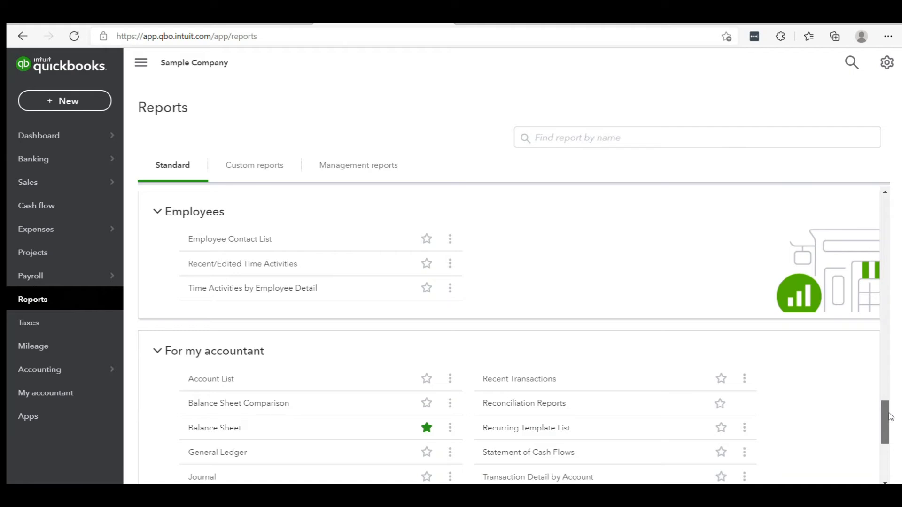
{"action": "left_click_drag", "start_coordinate": [890, 417], "coordinate": [890, 418]}
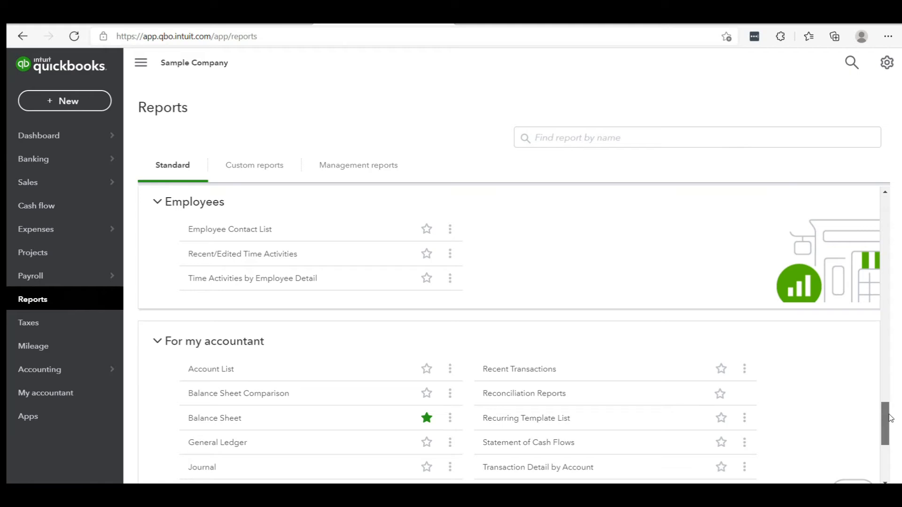
{"action": "left_click_drag", "start_coordinate": [890, 418], "coordinate": [891, 433]}
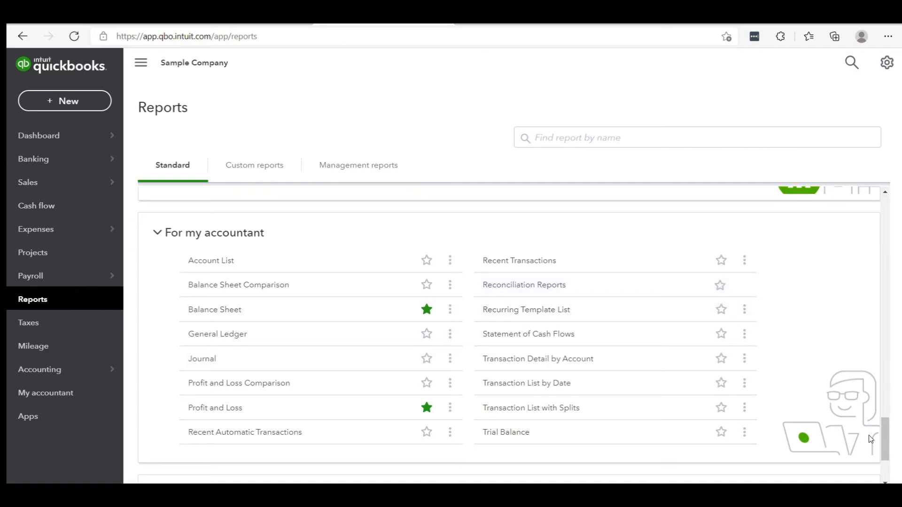
Step: Look at the Custom reports list and return to the Standard reports
{"action": "left_click_drag", "start_coordinate": [884, 442], "coordinate": [884, 217]}
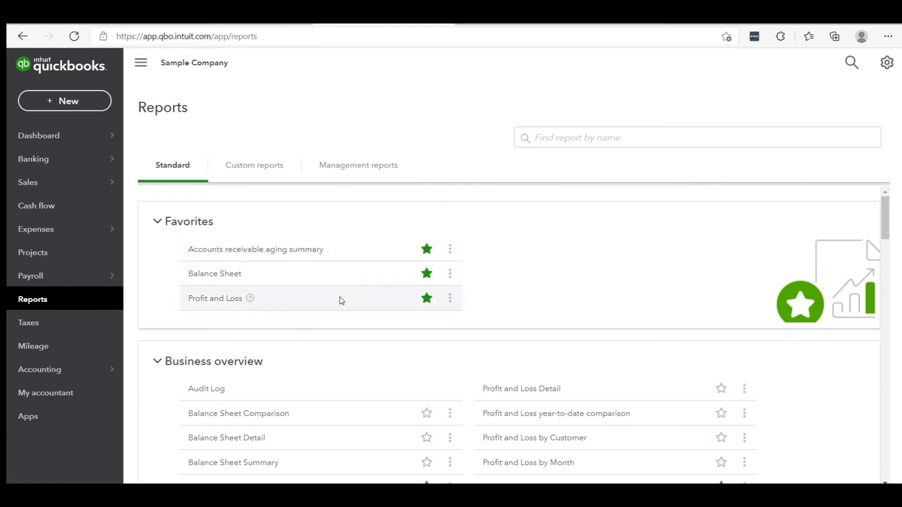
{"action": "left_click", "coordinate": [277, 168]}
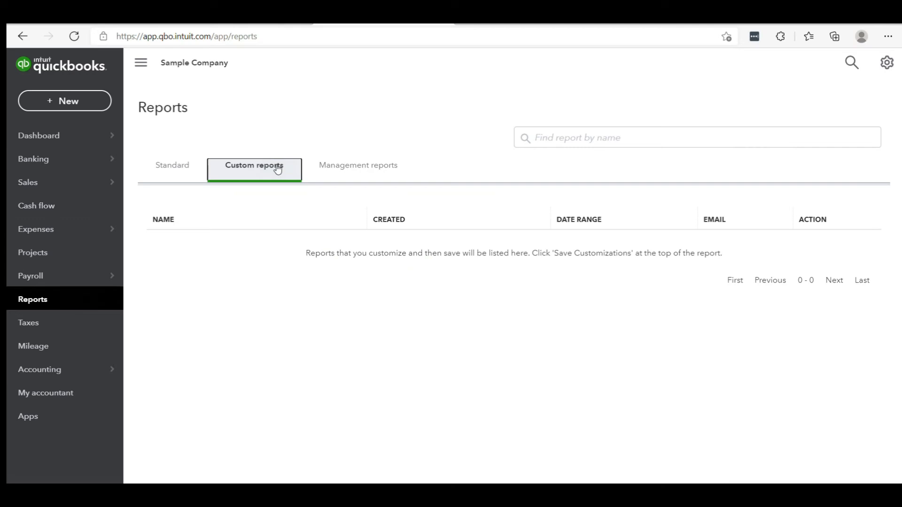
{"action": "left_click", "coordinate": [178, 168]}
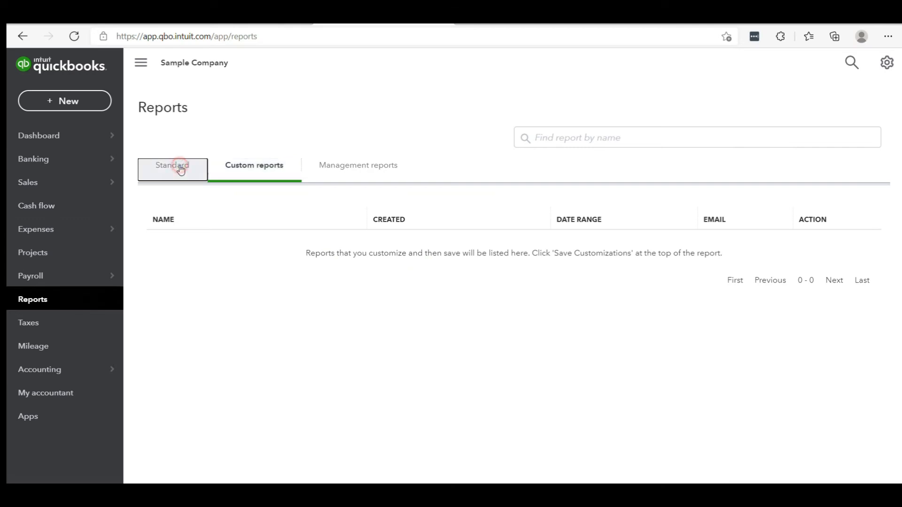
Step: Open the Profit and Loss report from Favorites and customize its number format to divide by 1000
{"action": "left_click", "coordinate": [229, 298]}
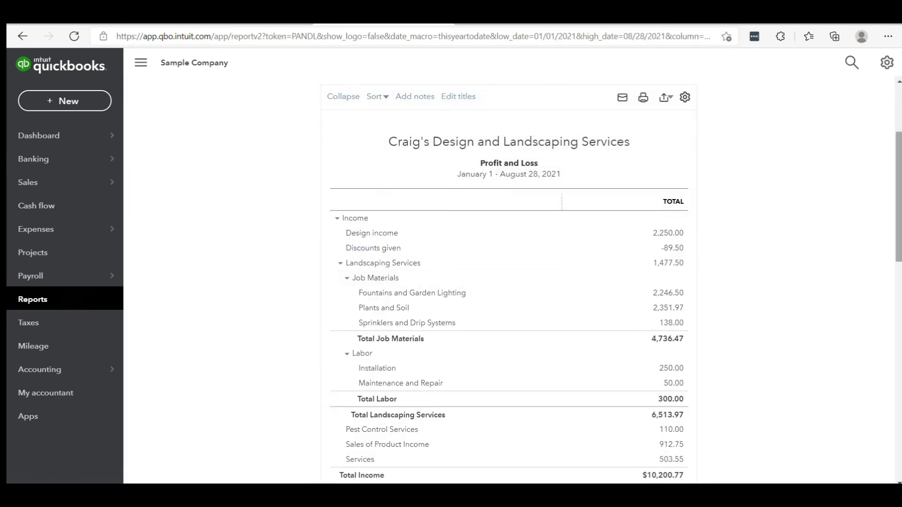
{"action": "scroll", "coordinate": [724, 147], "scroll_direction": "up", "scroll_amount": 3}
{"action": "left_click", "coordinate": [727, 142]}
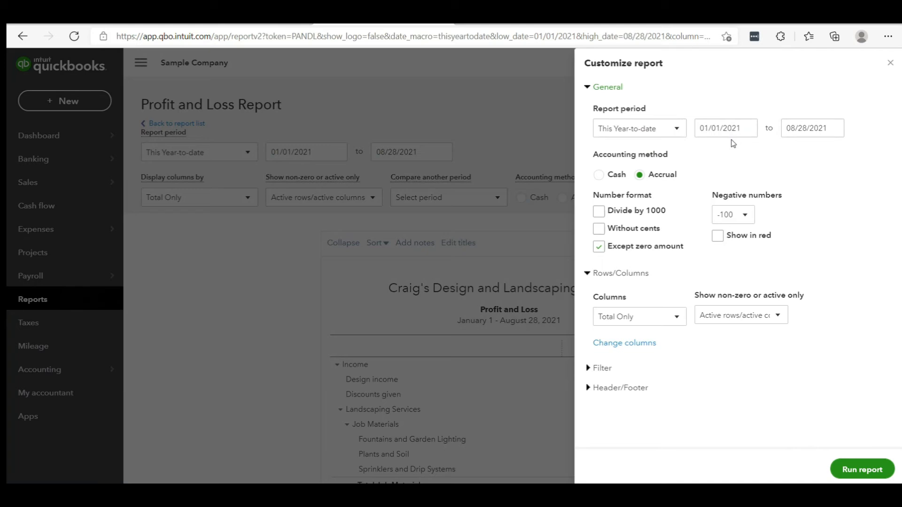
{"action": "left_click", "coordinate": [599, 212]}
Step: Filter the Profit and Loss report by the customers Amy's Bird Sanctuary and Bill's Windsurf Shop
{"action": "left_click", "coordinate": [596, 369]}
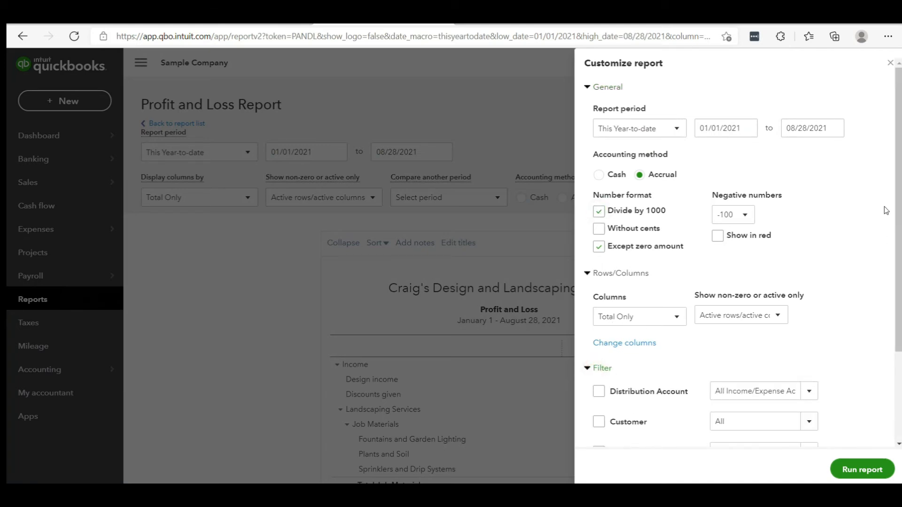
{"action": "scroll", "coordinate": [885, 210], "scroll_direction": "down", "scroll_amount": 3}
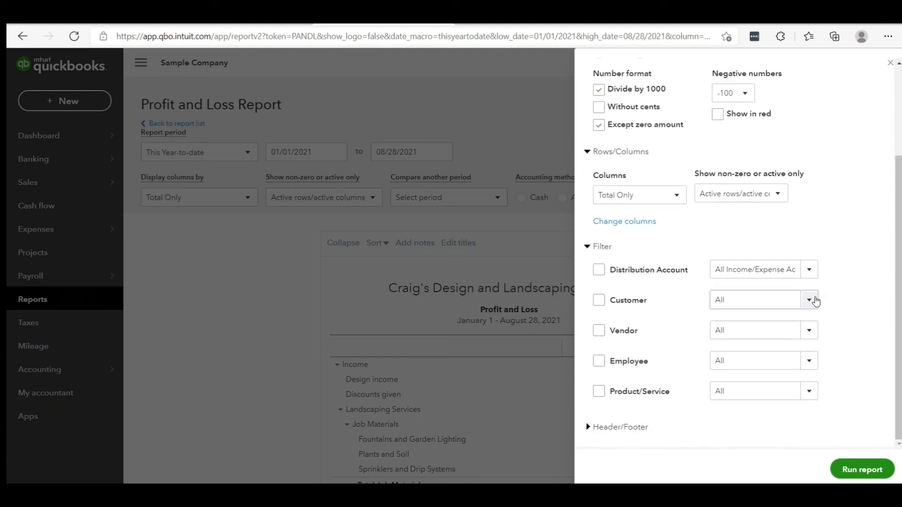
{"action": "left_click", "coordinate": [809, 300]}
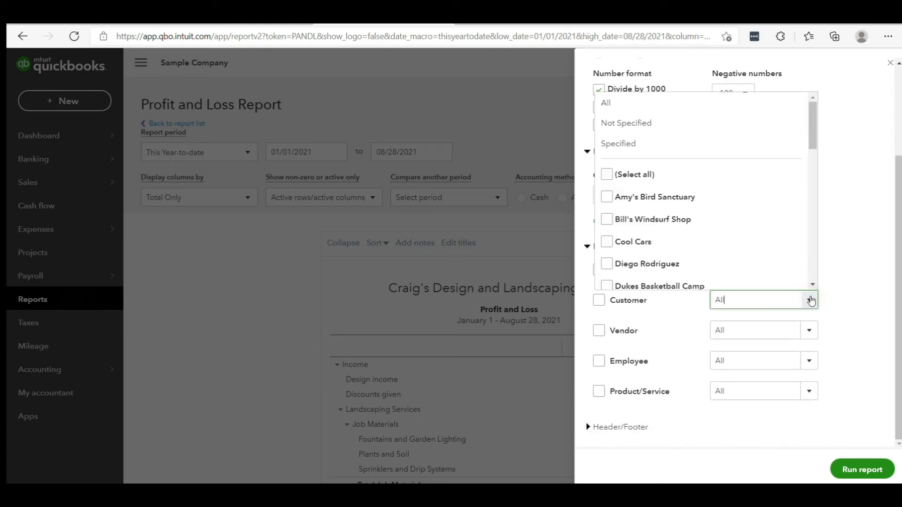
{"action": "left_click", "coordinate": [606, 196]}
{"action": "left_click", "coordinate": [606, 188]}
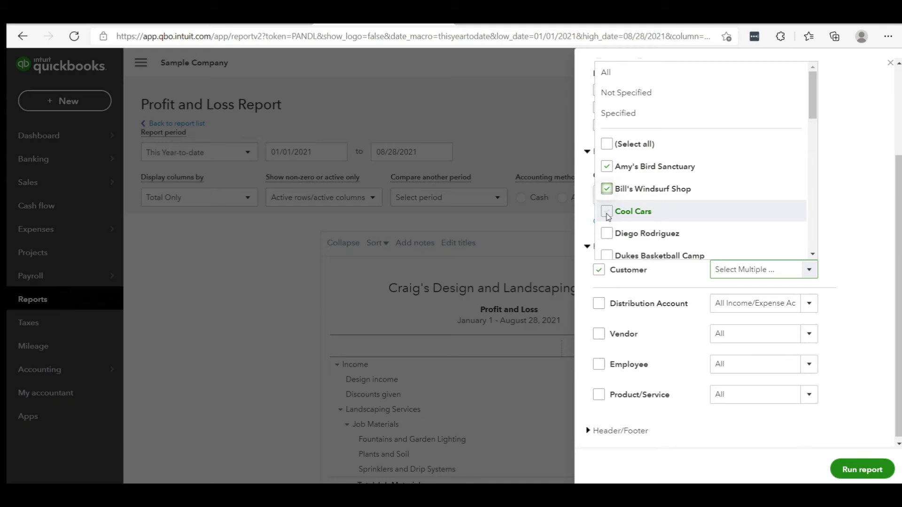
{"action": "left_click", "coordinate": [859, 306]}
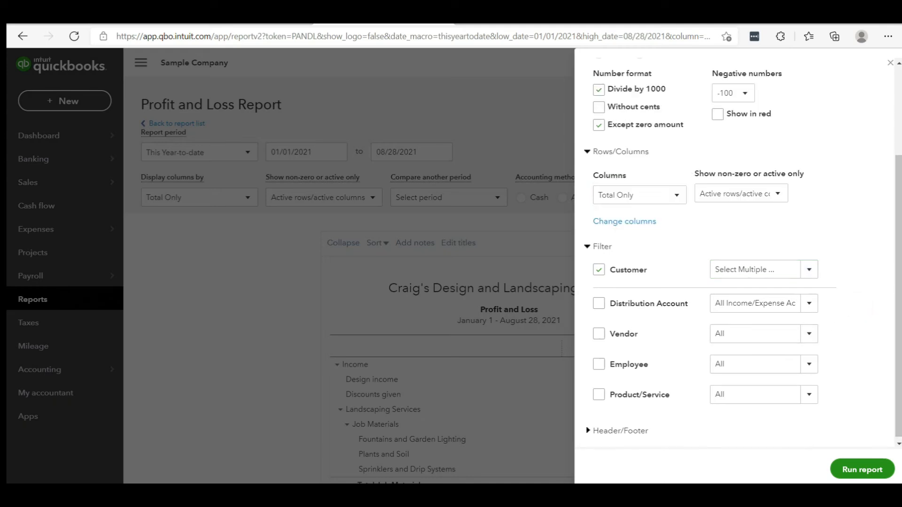
Step: Show the logo in the report header, run the customized Profit and Loss report and review it
{"action": "left_click", "coordinate": [610, 431]}
{"action": "scroll", "coordinate": [898, 365], "scroll_direction": "down", "scroll_amount": 6}
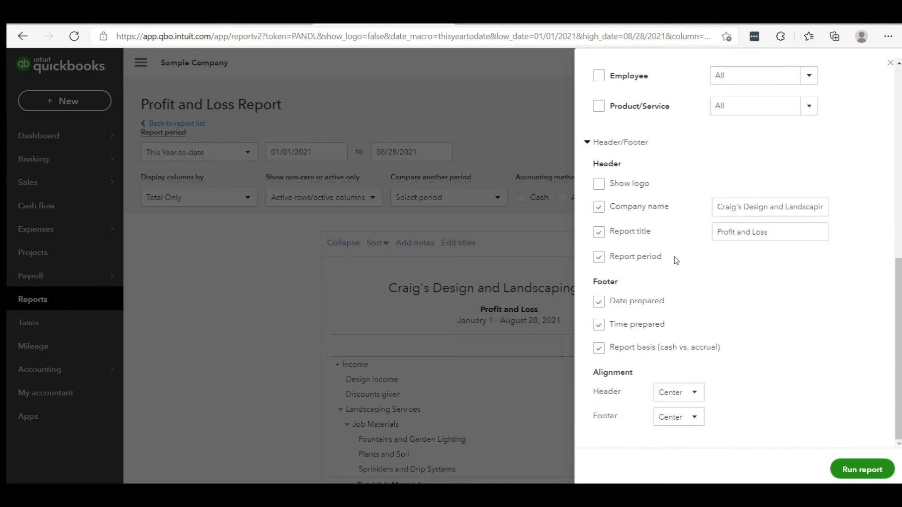
{"action": "left_click", "coordinate": [598, 184]}
{"action": "left_click", "coordinate": [864, 466]}
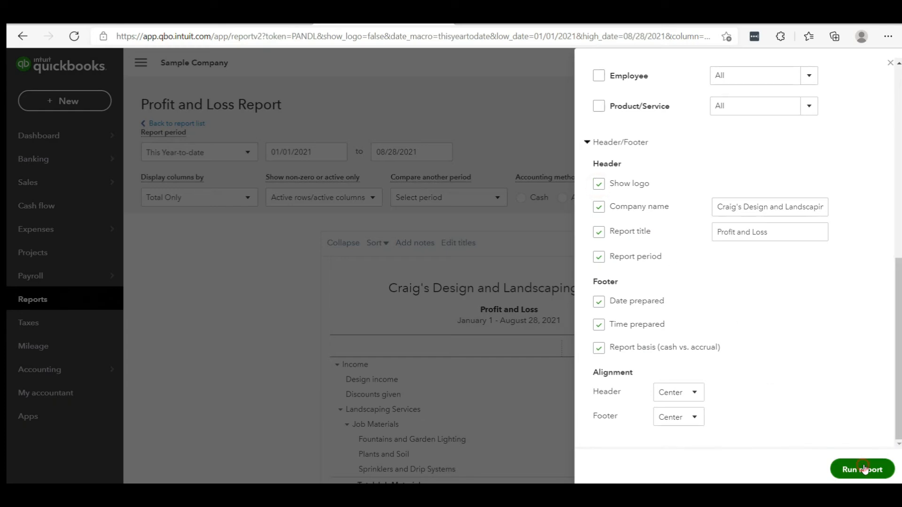
{"action": "scroll", "coordinate": [863, 464], "scroll_direction": "down", "scroll_amount": 3}
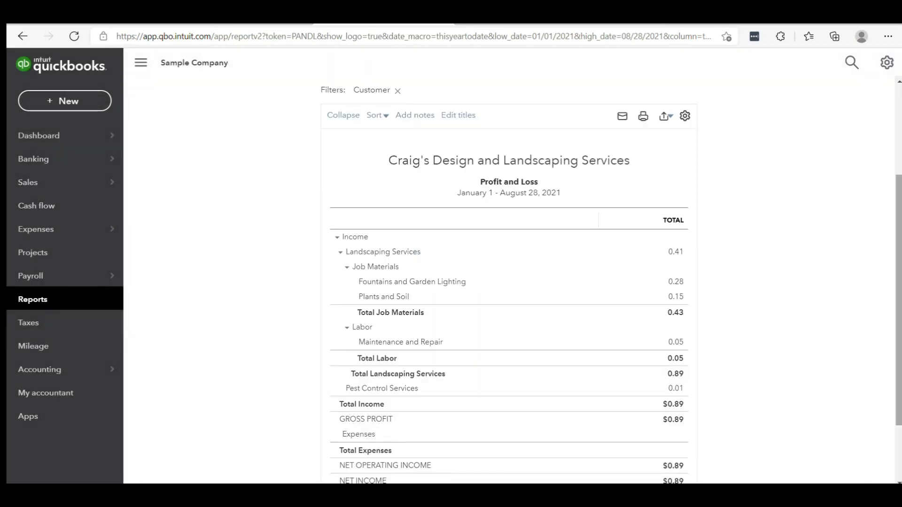
{"action": "scroll", "coordinate": [509, 280], "scroll_direction": "up", "scroll_amount": 3}
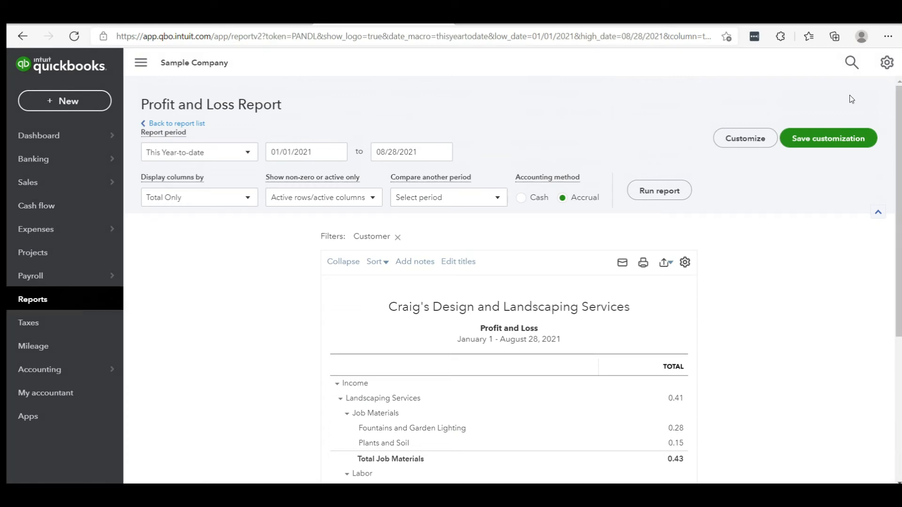
Step: Try to save the customized report under the name Profit and Loss Aug Retro
{"action": "left_click", "coordinate": [836, 143]}
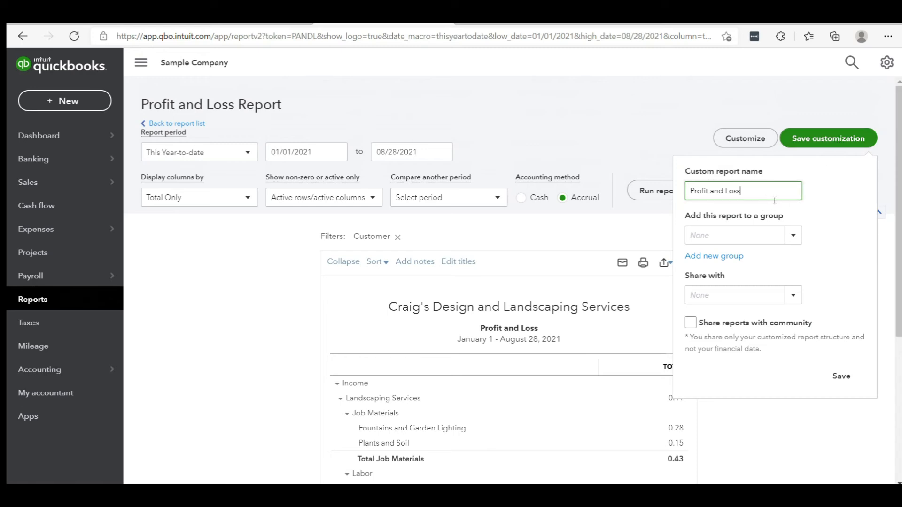
{"action": "type", "text": "Aug Retro"}
{"action": "left_click", "coordinate": [834, 149]}
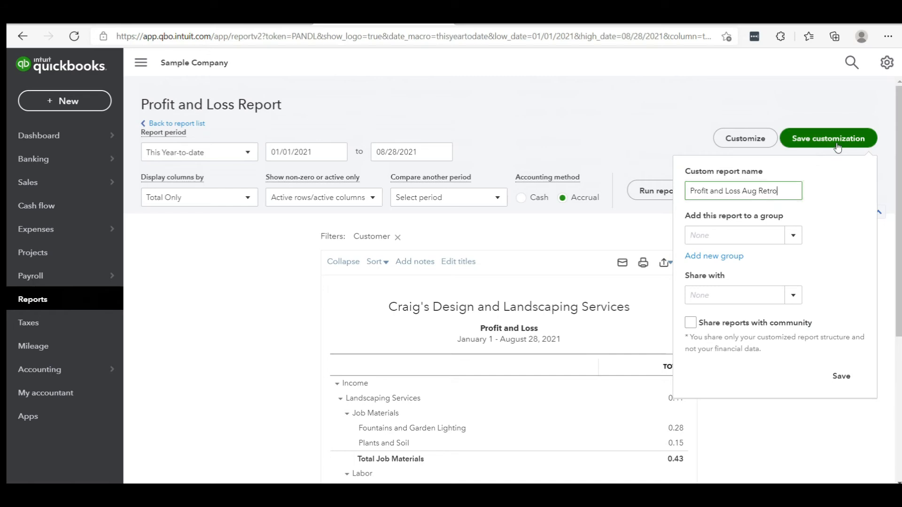
Step: Try to save the customization with sharing to other users and the community set, and dismiss the resulting notice
{"action": "left_click", "coordinate": [797, 237]}
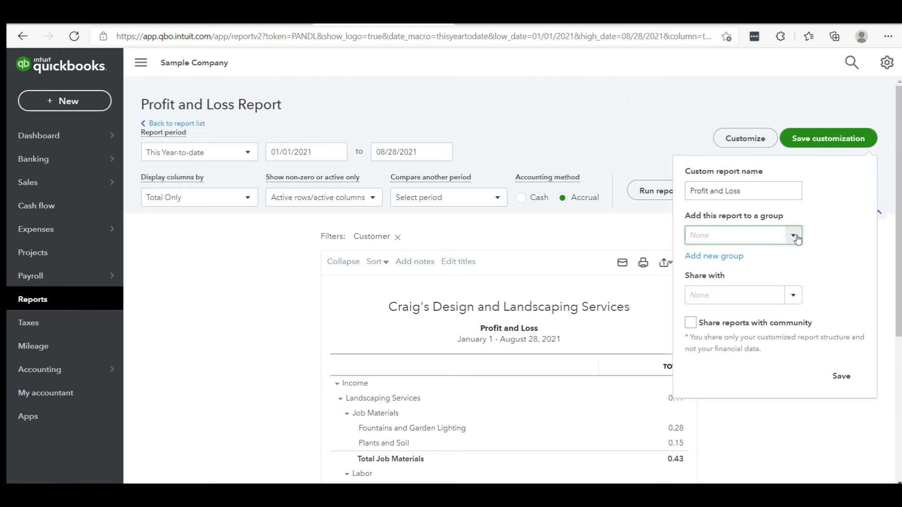
{"action": "left_click", "coordinate": [794, 296]}
{"action": "left_click", "coordinate": [704, 317]}
{"action": "left_click", "coordinate": [691, 323]}
{"action": "left_click", "coordinate": [849, 376]}
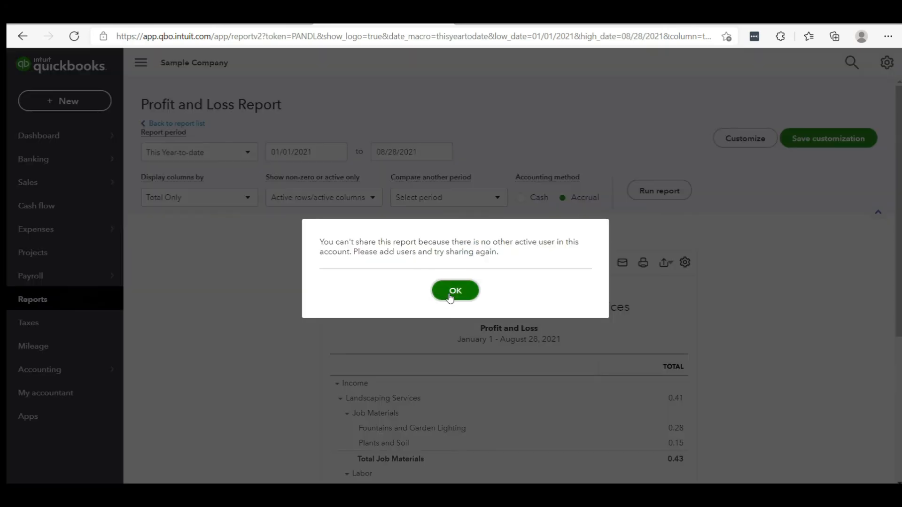
{"action": "left_click", "coordinate": [452, 291]}
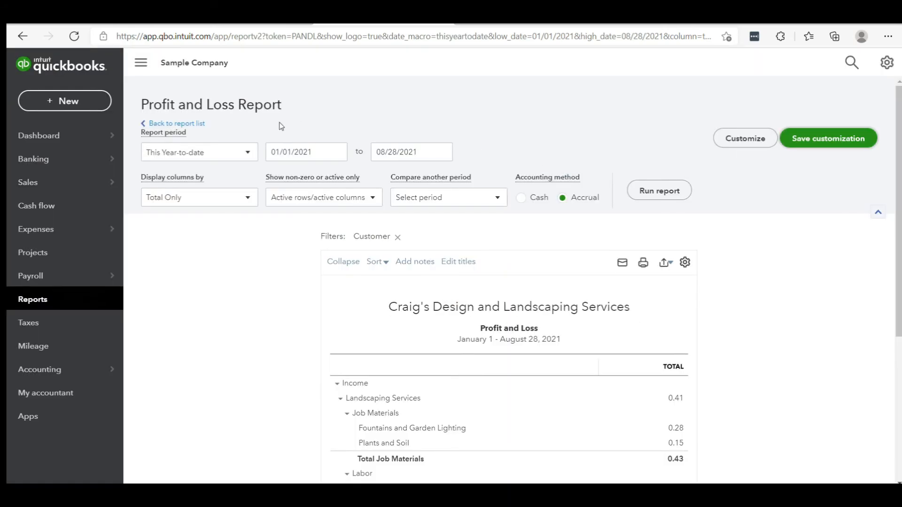
Step: Return to the report list, check the Custom reports list and open the Management reports list
{"action": "left_click", "coordinate": [185, 124]}
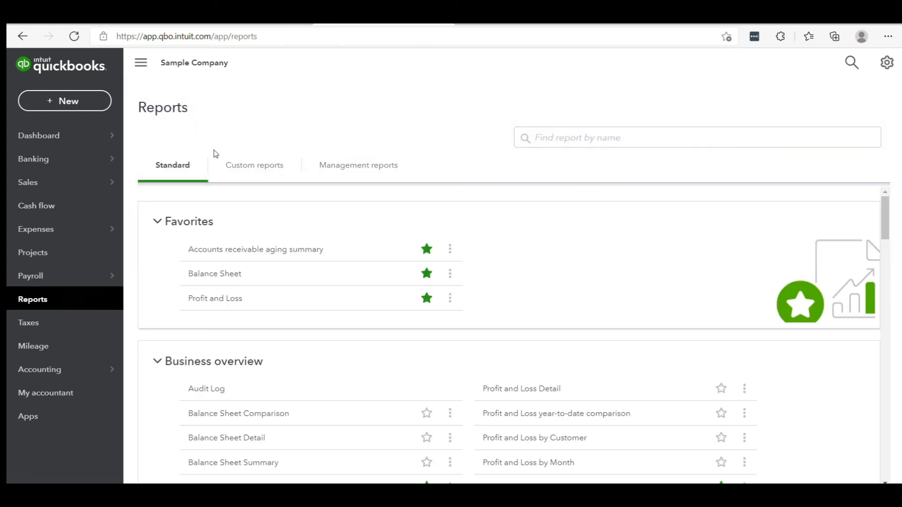
{"action": "left_click", "coordinate": [255, 169]}
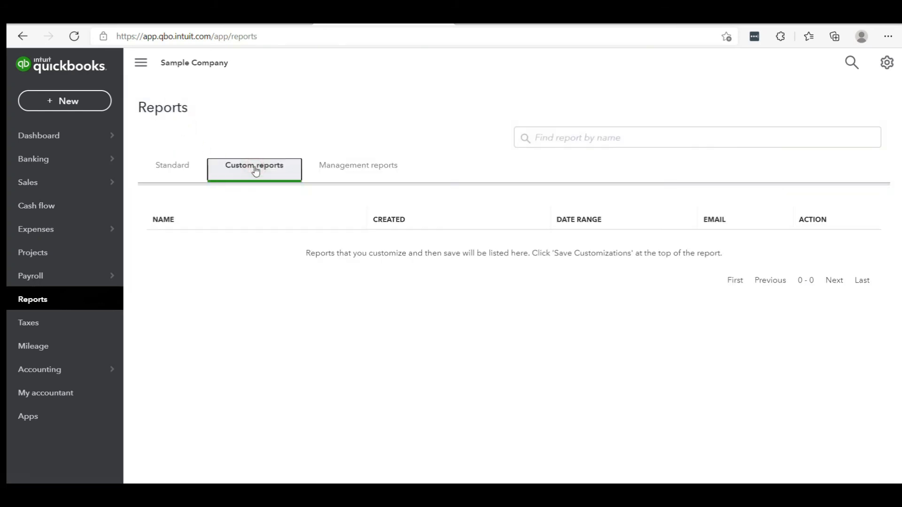
{"action": "left_click", "coordinate": [335, 170]}
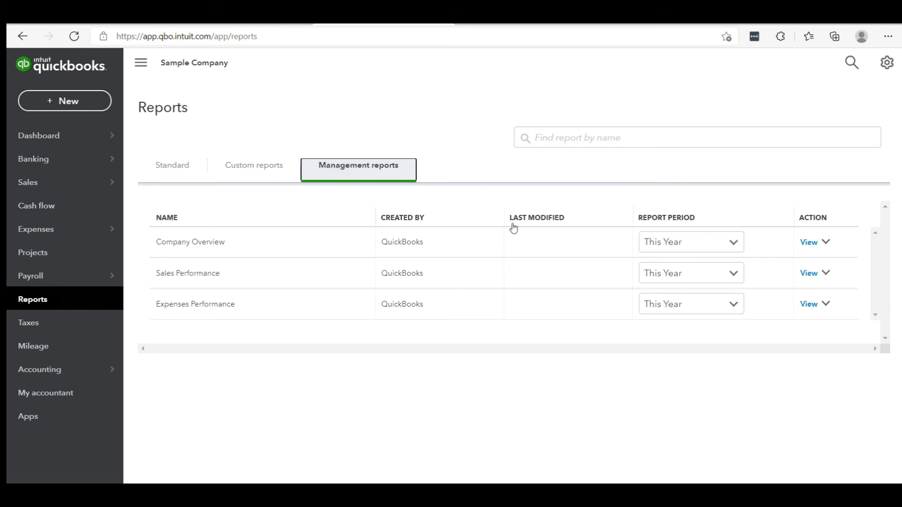
Step: View the Company Overview management report for This Year, read through its pages and close the preview
{"action": "left_click", "coordinate": [808, 244]}
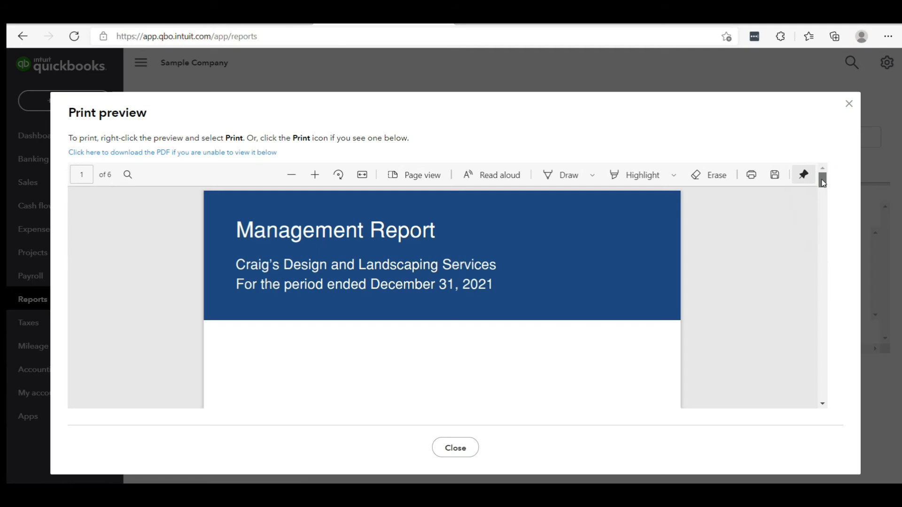
{"action": "left_click_drag", "start_coordinate": [822, 183], "coordinate": [823, 201]}
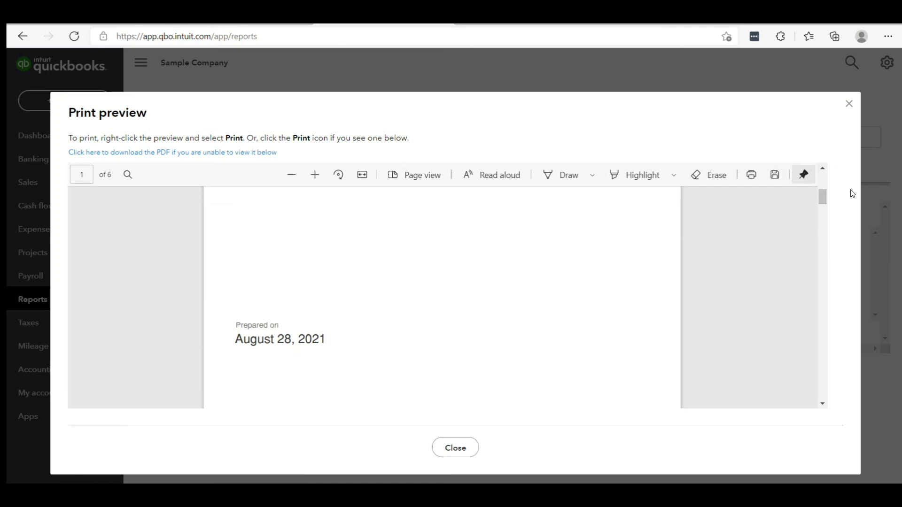
{"action": "left_click_drag", "start_coordinate": [823, 197], "coordinate": [831, 240]}
{"action": "left_click_drag", "start_coordinate": [832, 251], "coordinate": [830, 380]}
{"action": "left_click", "coordinate": [455, 448]}
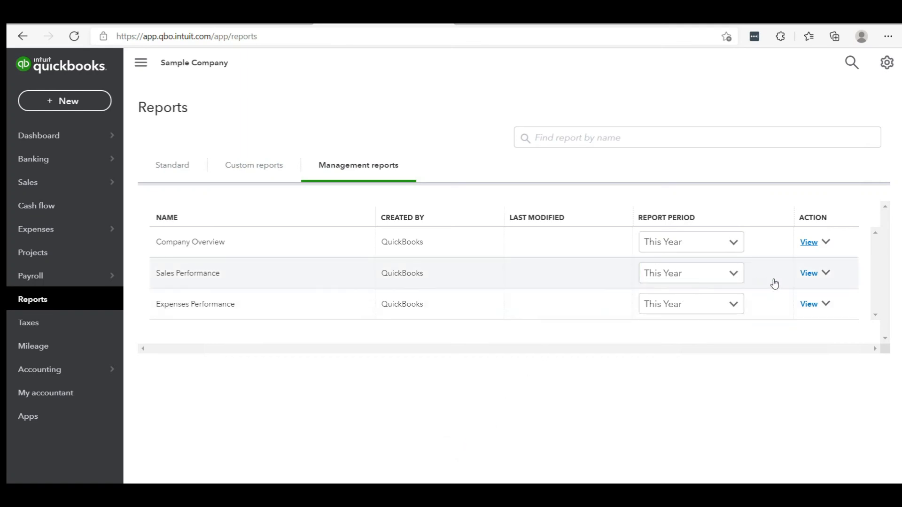
Step: View the Sales Performance management report for This Year, read through its pages and close the preview
{"action": "left_click", "coordinate": [804, 274]}
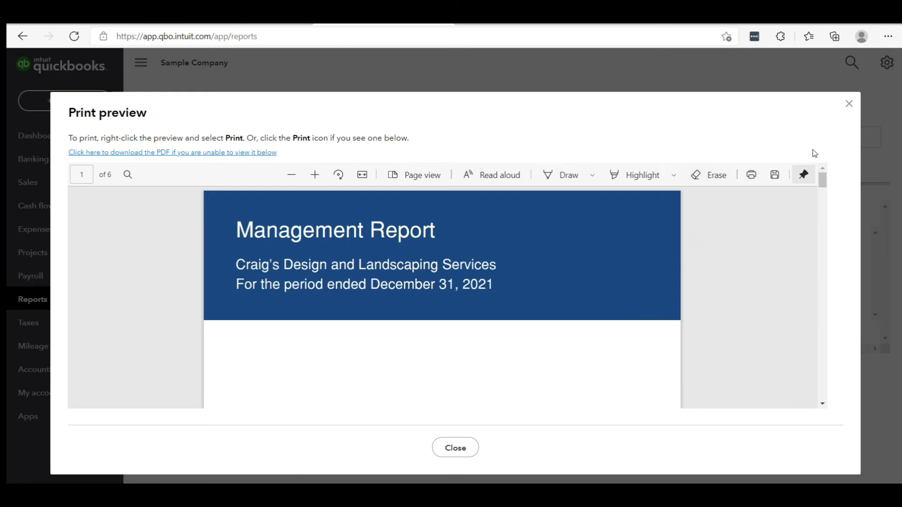
{"action": "left_click_drag", "start_coordinate": [824, 182], "coordinate": [826, 220]}
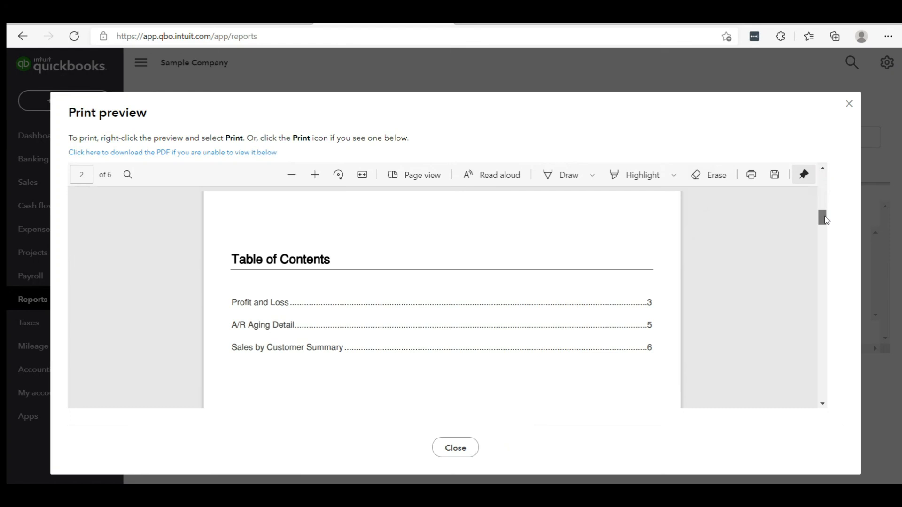
{"action": "left_click_drag", "start_coordinate": [826, 219], "coordinate": [815, 332]}
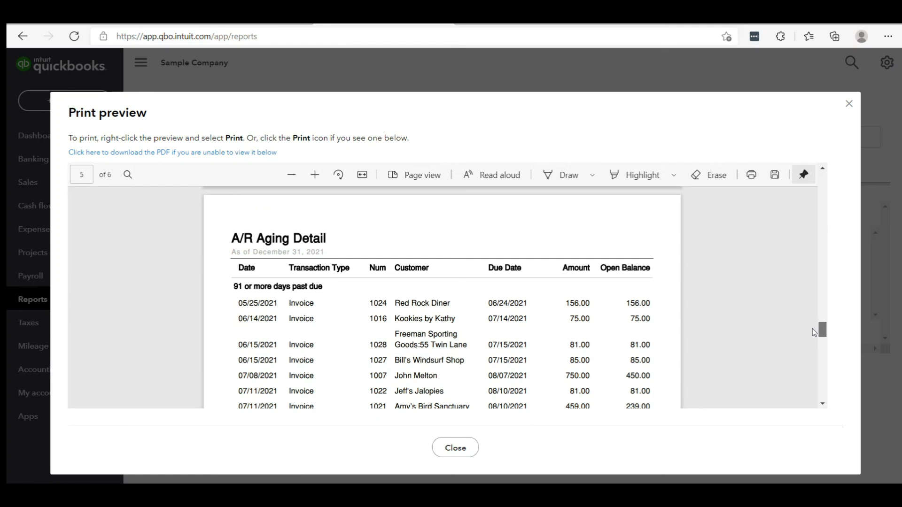
{"action": "left_click_drag", "start_coordinate": [814, 332], "coordinate": [801, 401]}
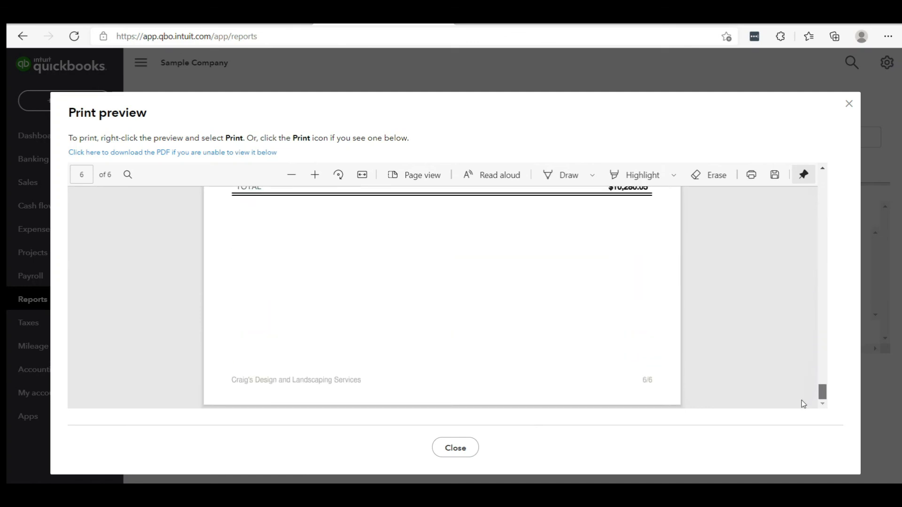
{"action": "left_click", "coordinate": [446, 448]}
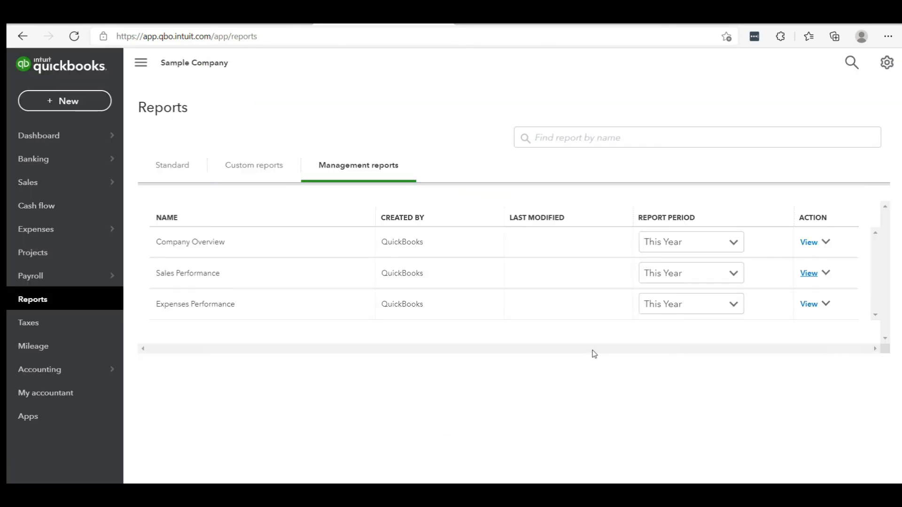
Step: Check the further actions available for the Company Overview management report and return to the Reports page
{"action": "left_click", "coordinate": [828, 243]}
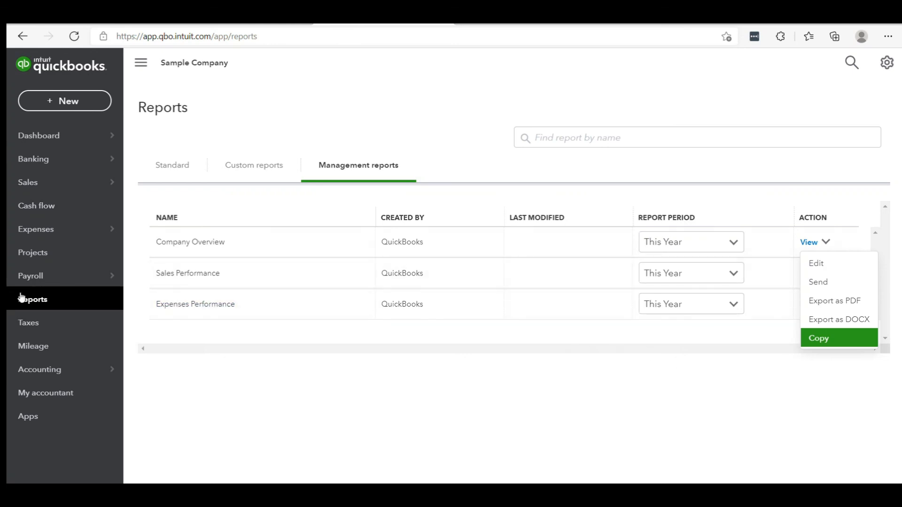
{"action": "left_click", "coordinate": [42, 300]}
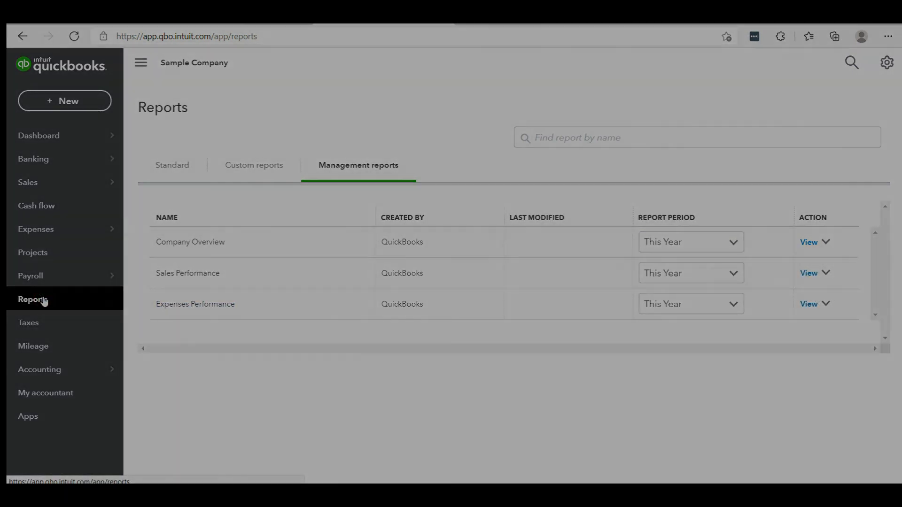